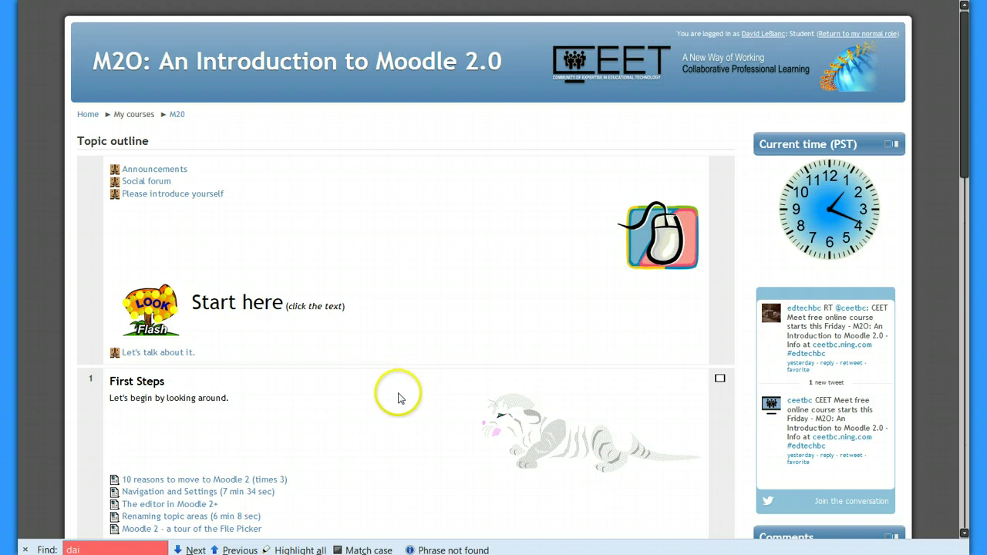
Look through the course's topic sections and side blocks from Announcements down to the Settings block.
{"action": "scroll", "coordinate": [399, 397], "scroll_direction": "down", "scroll_amount": 5}
{"action": "scroll", "coordinate": [400, 393], "scroll_direction": "down", "scroll_amount": 10}
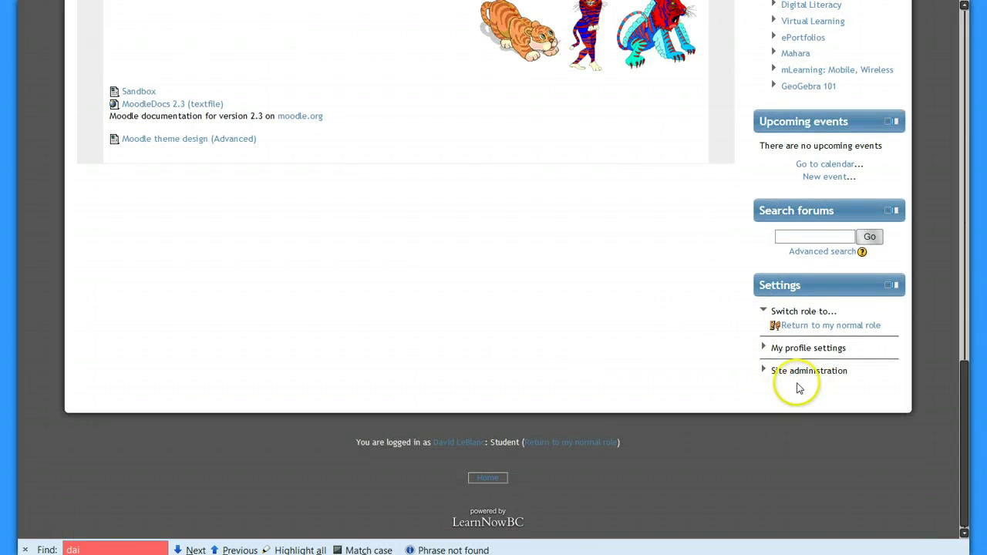
{"action": "scroll", "coordinate": [526, 320], "scroll_direction": "up", "scroll_amount": 10}
{"action": "scroll", "coordinate": [526, 320], "scroll_direction": "up", "scroll_amount": 5}
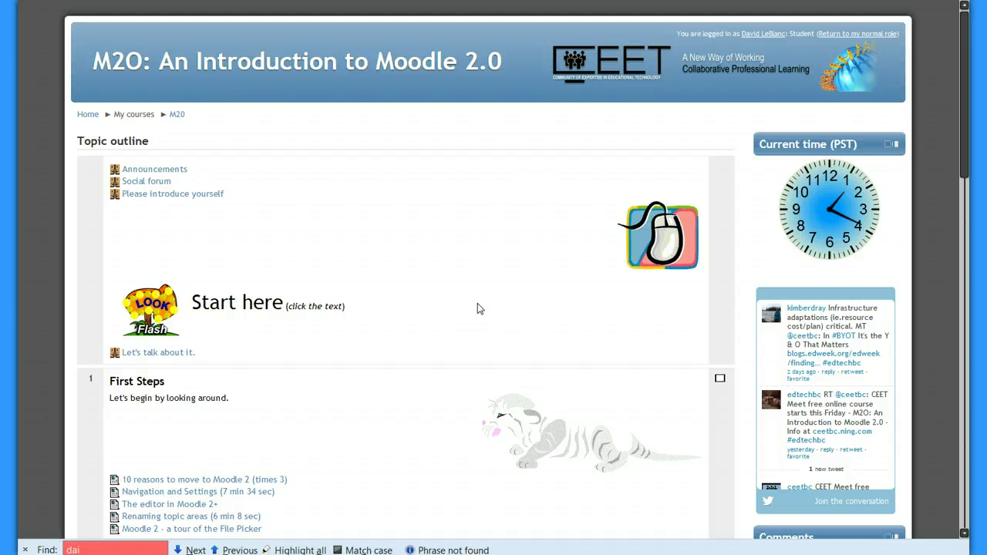
{"action": "scroll", "coordinate": [477, 309], "scroll_direction": "down", "scroll_amount": 10}
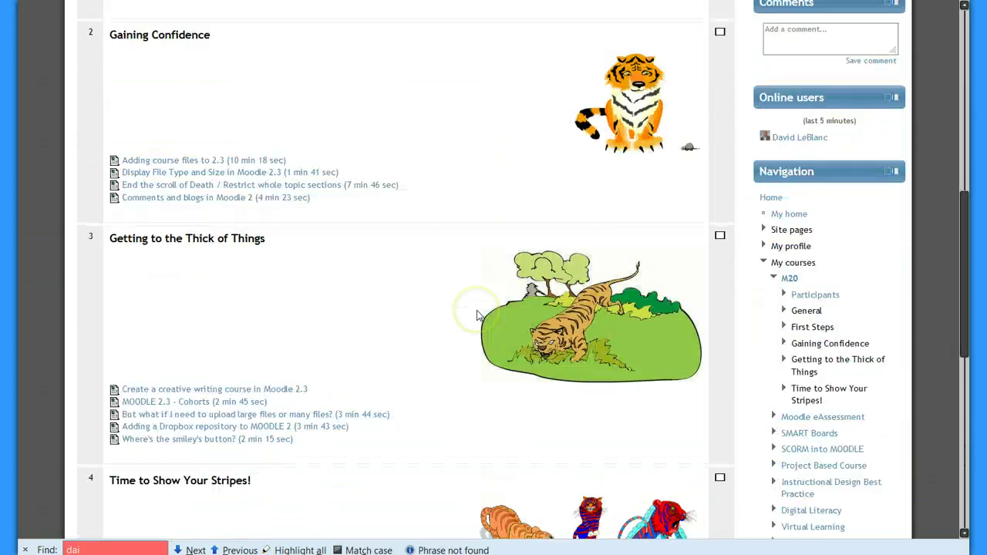
{"action": "scroll", "coordinate": [477, 309], "scroll_direction": "up", "scroll_amount": 10}
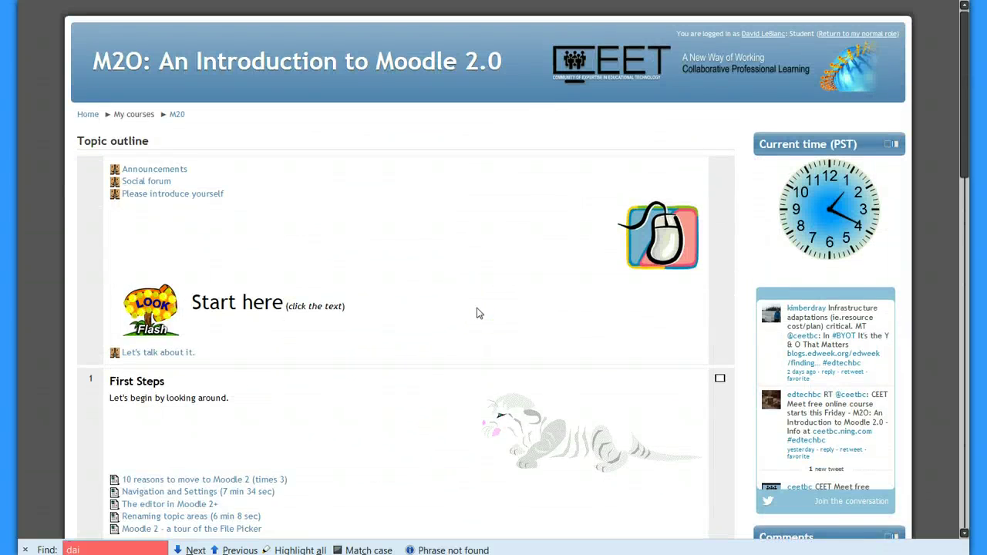
View the Announcements forum and the Social forum, returning to the M20 course page after each.
{"action": "left_click", "coordinate": [176, 172]}
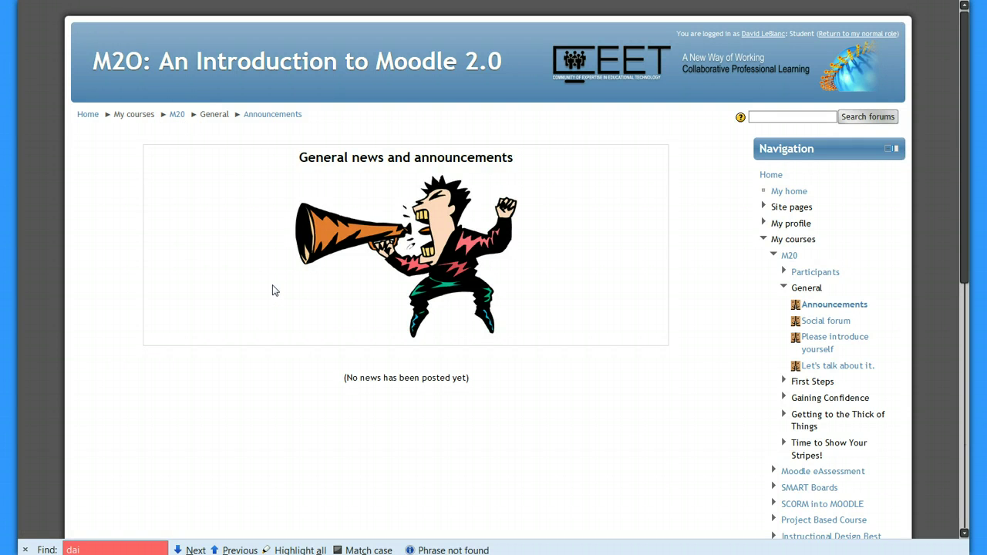
{"action": "left_click", "coordinate": [179, 117]}
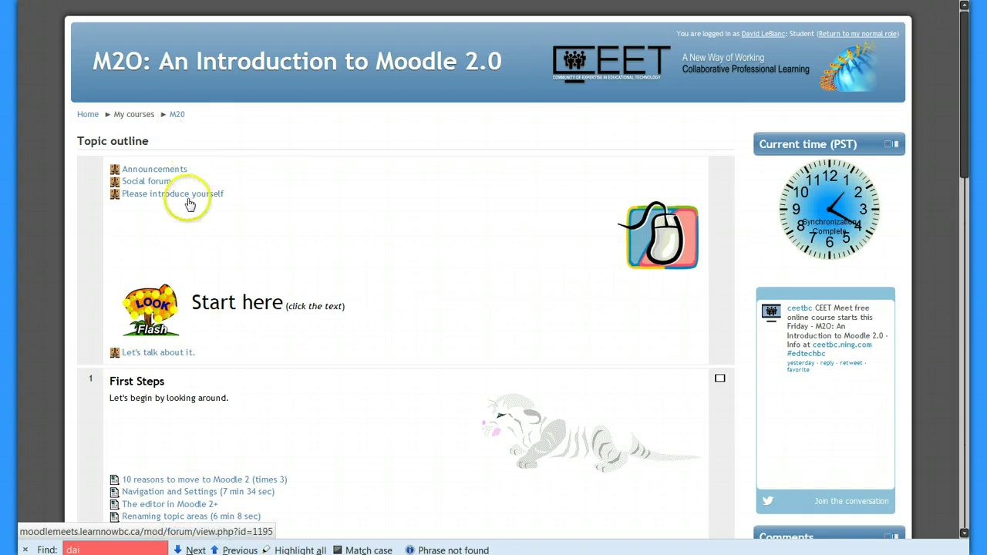
{"action": "left_click", "coordinate": [163, 183]}
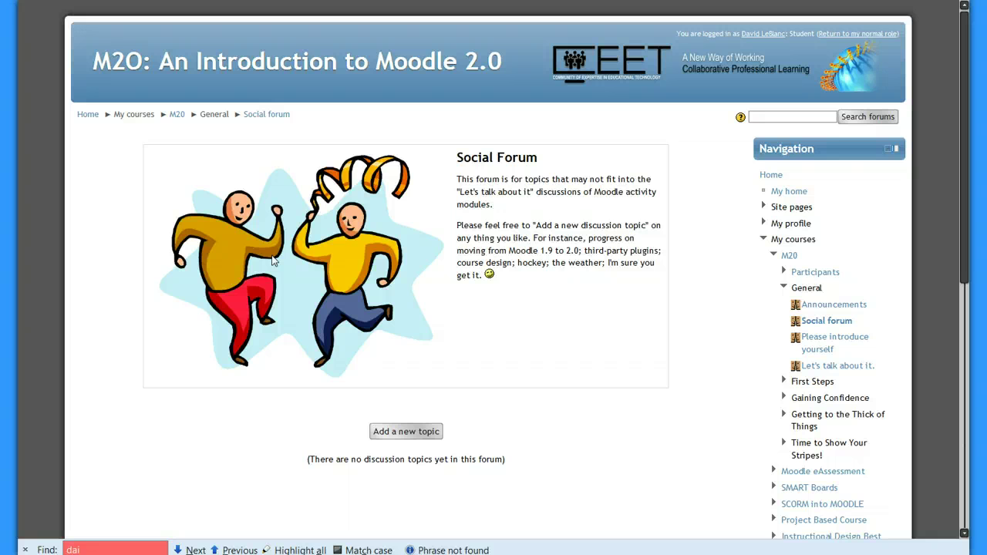
{"action": "left_click", "coordinate": [281, 278]}
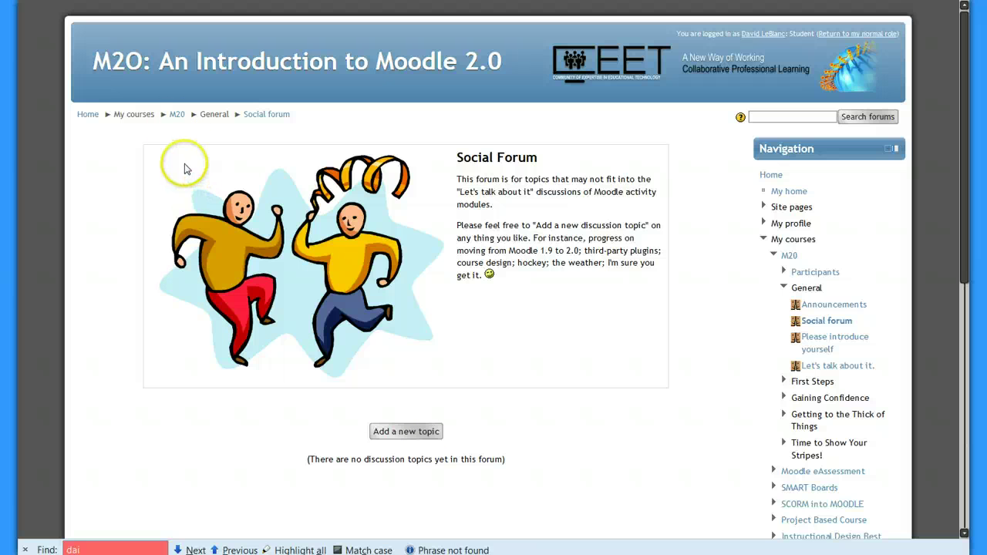
{"action": "left_click", "coordinate": [177, 114]}
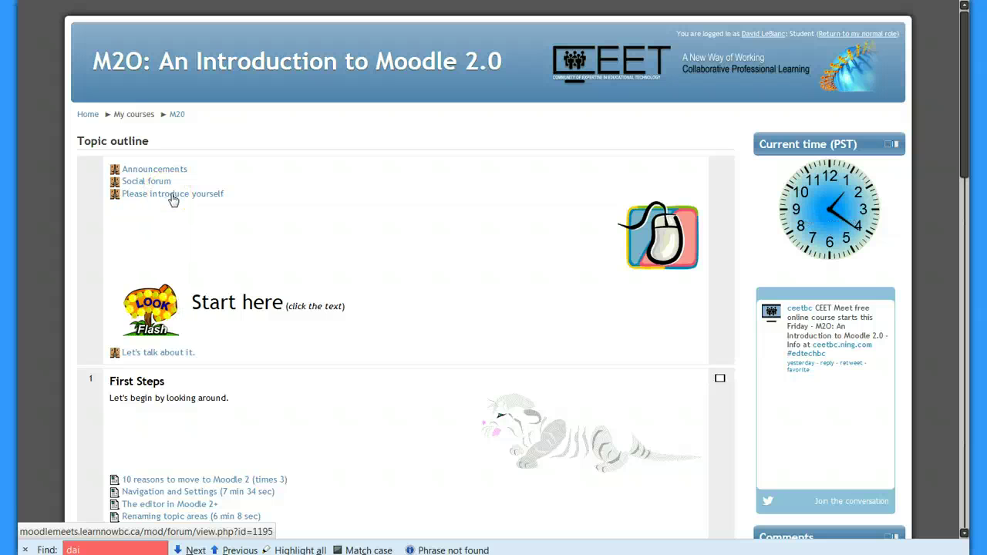
Open the "Please introduce yourself" forum, check the "Your moderator" discussion and start a new discussion topic.
{"action": "left_click", "coordinate": [172, 198]}
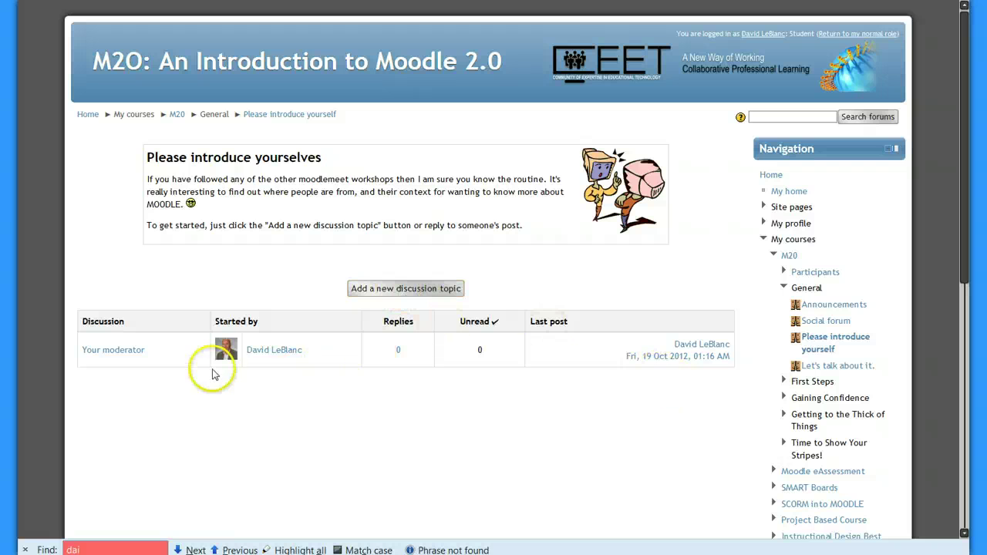
{"action": "left_click", "coordinate": [124, 354]}
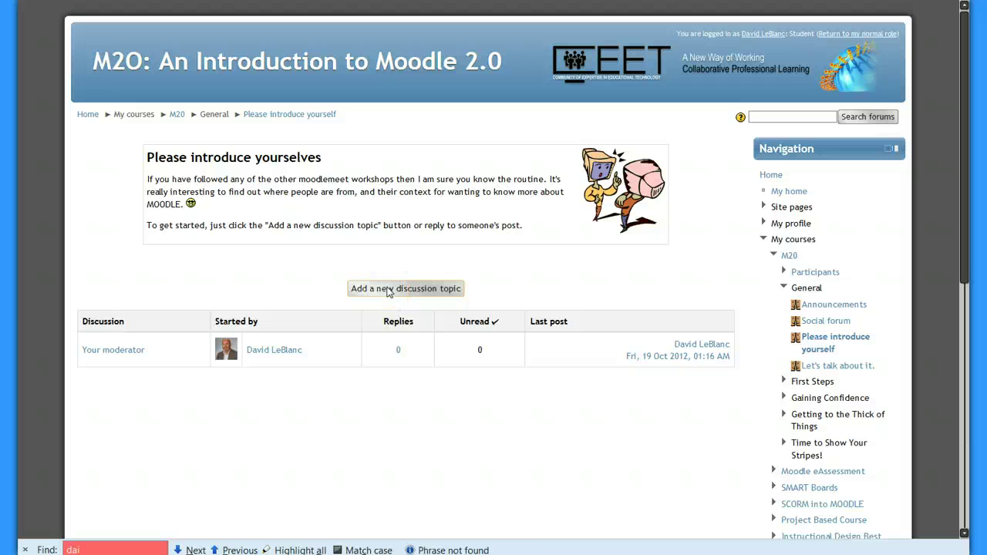
{"action": "left_click", "coordinate": [387, 292]}
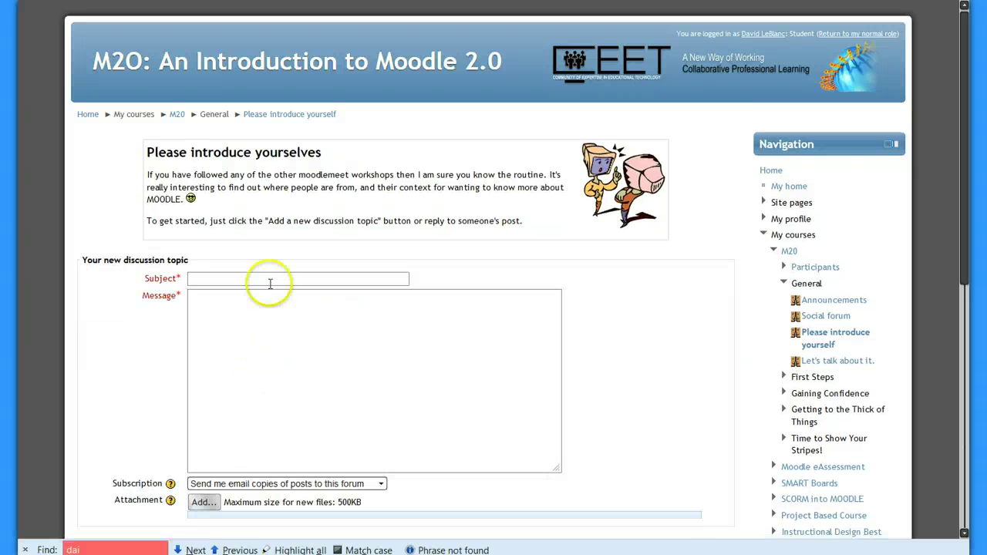
Examine the blank new discussion topic form, leave it without posting and return to the M20 course page.
{"action": "left_click", "coordinate": [264, 278]}
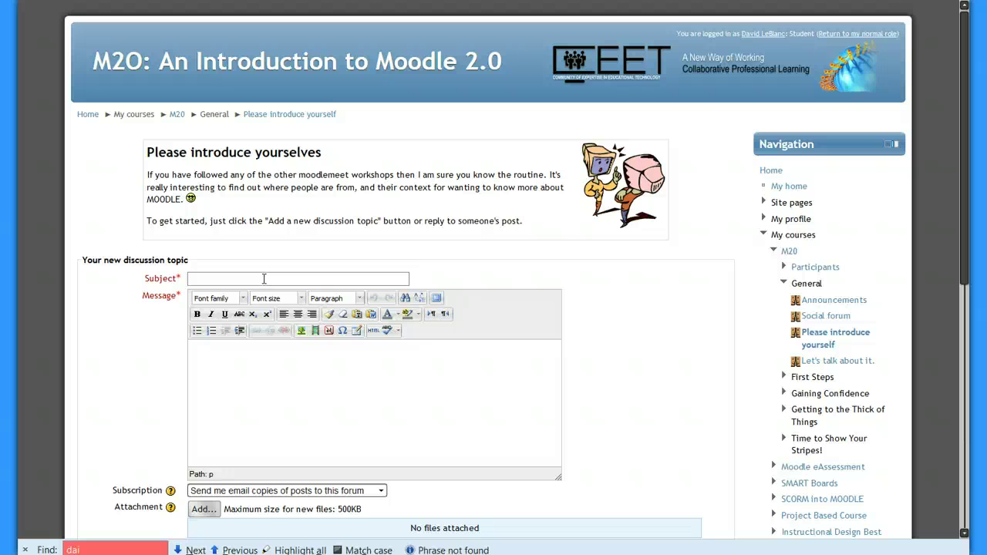
{"action": "left_click", "coordinate": [242, 279]}
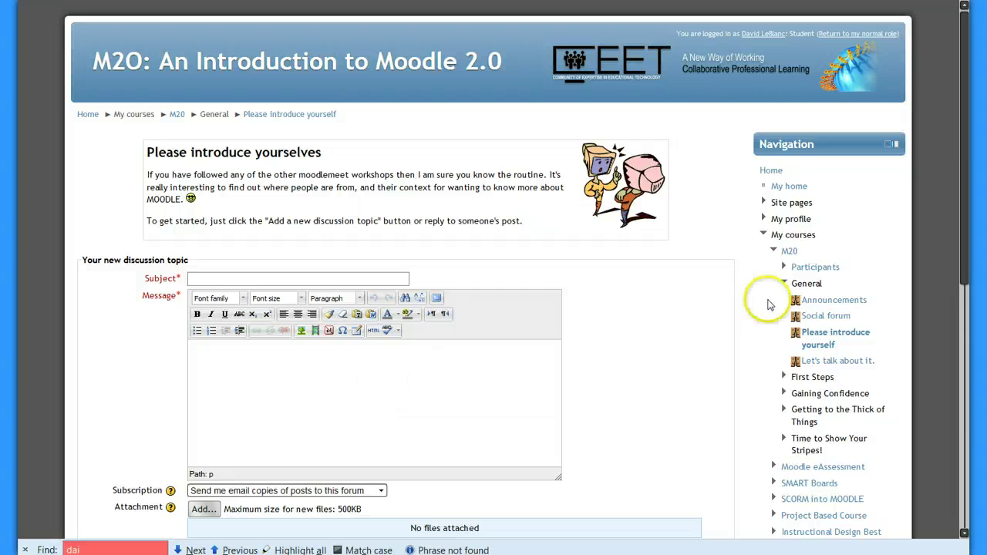
{"action": "scroll", "coordinate": [730, 328], "scroll_direction": "down", "scroll_amount": 3}
{"action": "scroll", "coordinate": [242, 213], "scroll_direction": "up", "scroll_amount": 1}
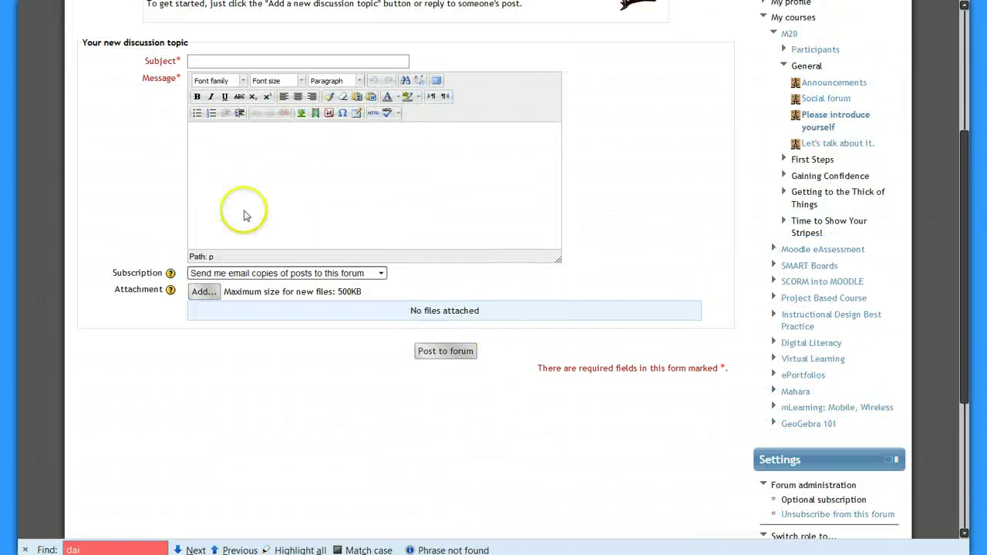
{"action": "key", "text": "alt+Left"}
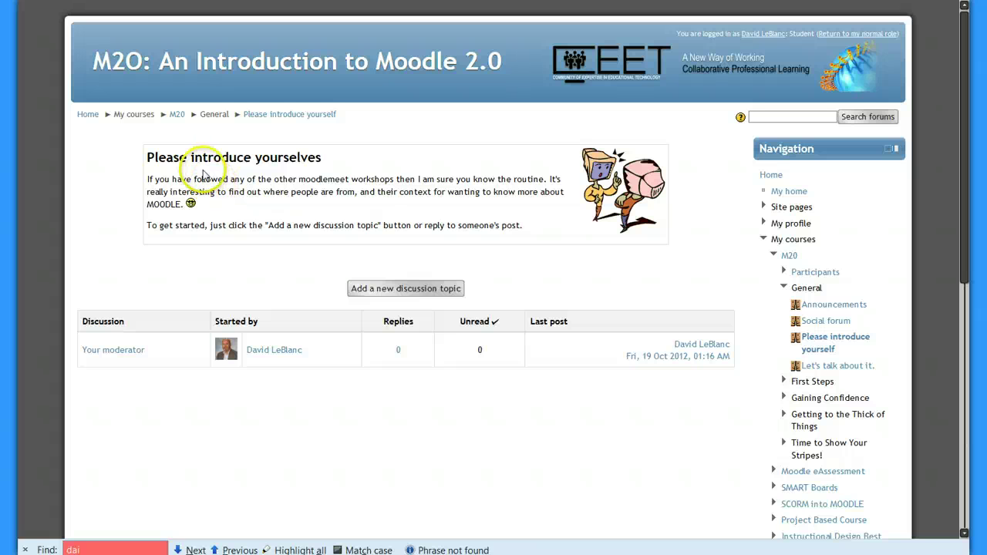
{"action": "left_click", "coordinate": [178, 114]}
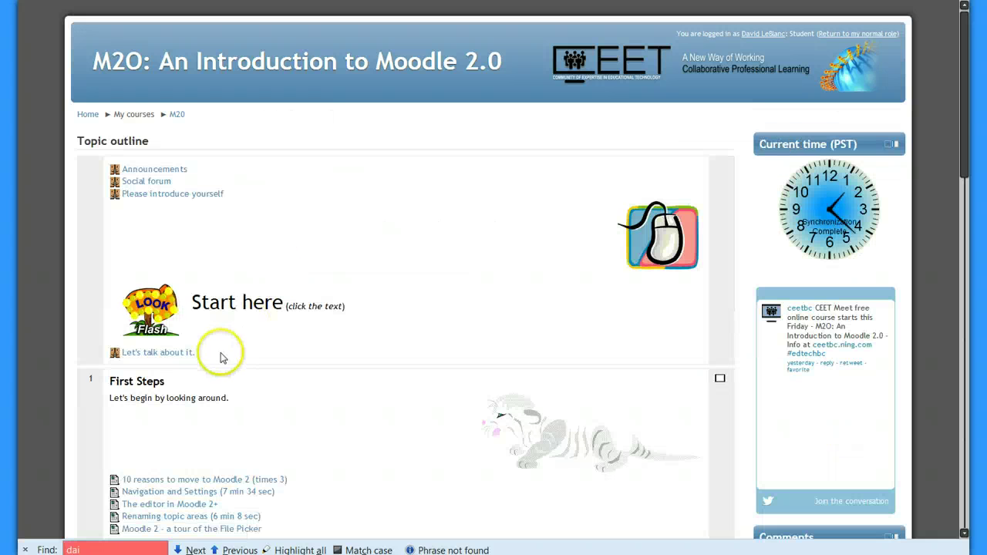
Open the "Let's talk about it." forum and examine its quick links and discussion list.
{"action": "scroll", "coordinate": [220, 347], "scroll_direction": "down", "scroll_amount": 3}
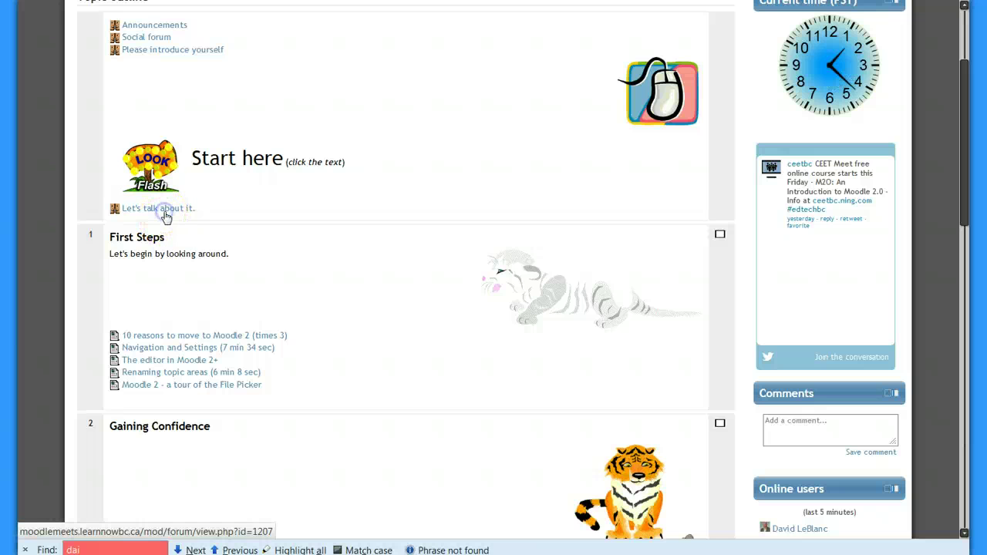
{"action": "left_click", "coordinate": [164, 214]}
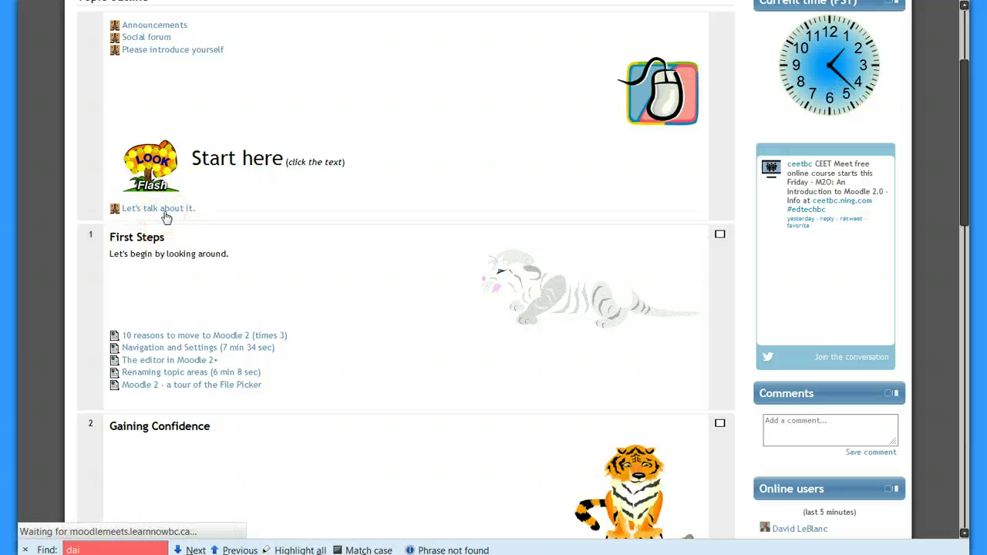
{"action": "left_click", "coordinate": [197, 210]}
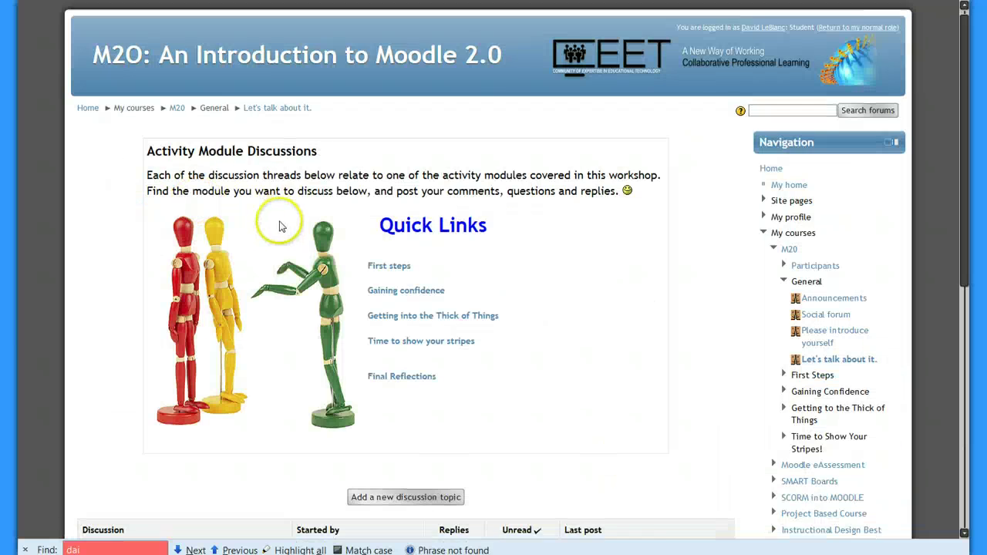
{"action": "scroll", "coordinate": [277, 222], "scroll_direction": "down", "scroll_amount": 4}
{"action": "scroll", "coordinate": [281, 222], "scroll_direction": "down", "scroll_amount": 5}
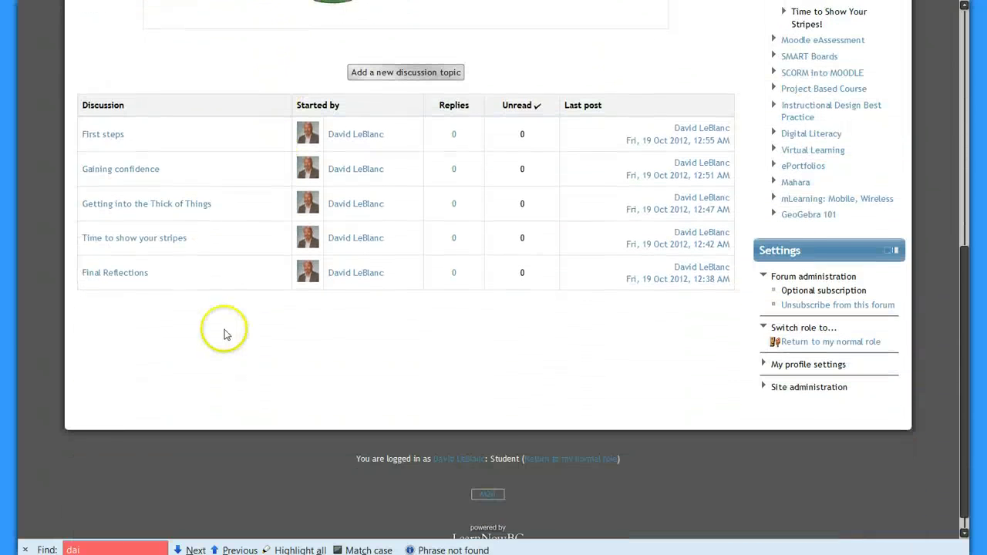
{"action": "scroll", "coordinate": [194, 286], "scroll_direction": "up", "scroll_amount": 8}
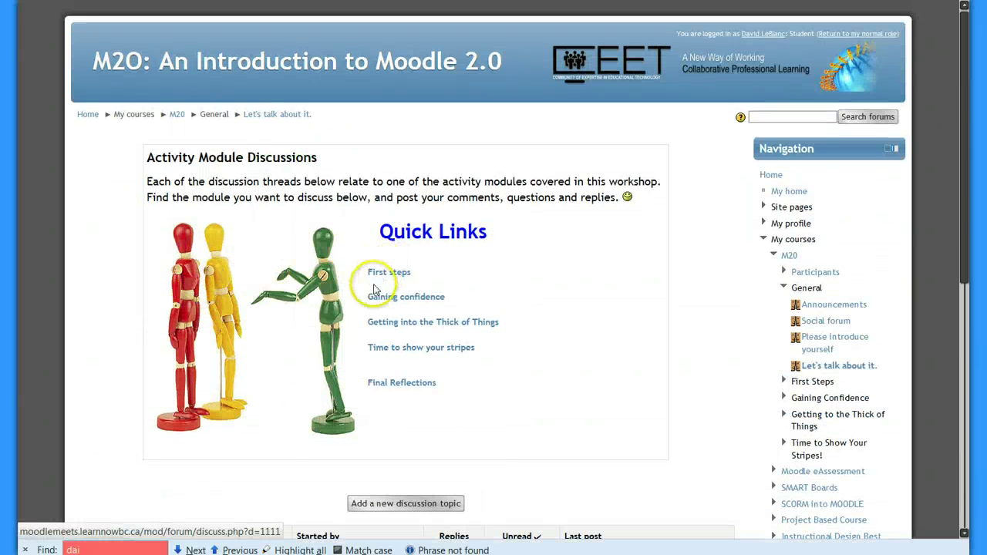
Open the "Gaining confidence" discussion, view its reply form without posting, and return to the forum through the post's home link.
{"action": "scroll", "coordinate": [375, 286], "scroll_direction": "down", "scroll_amount": 4}
{"action": "scroll", "coordinate": [271, 227], "scroll_direction": "up", "scroll_amount": 4}
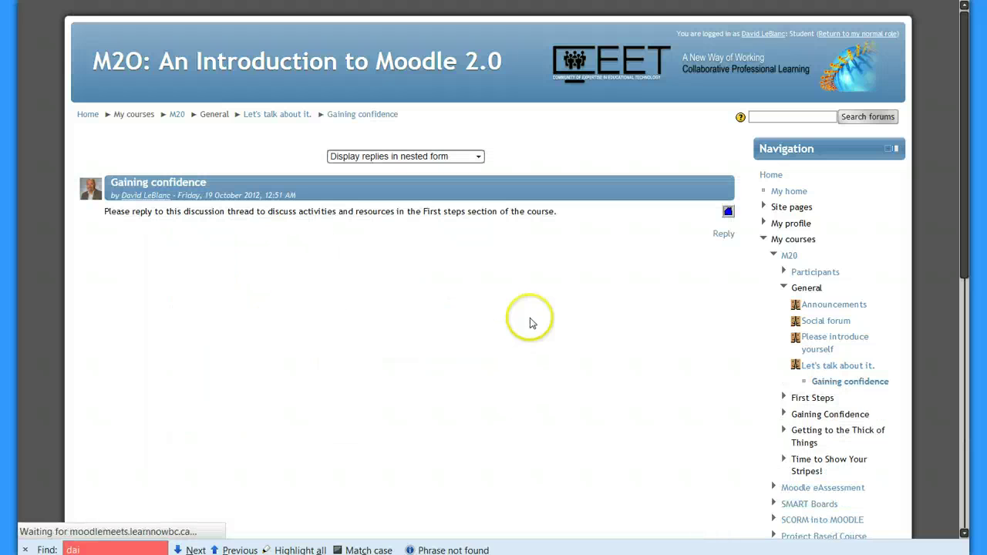
{"action": "left_click", "coordinate": [723, 235]}
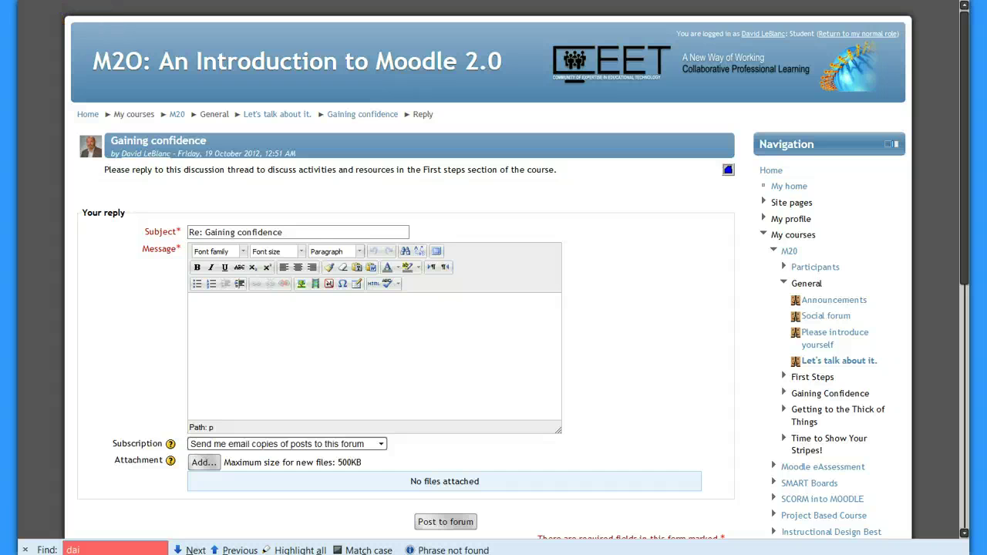
{"action": "key", "text": "alt+Left"}
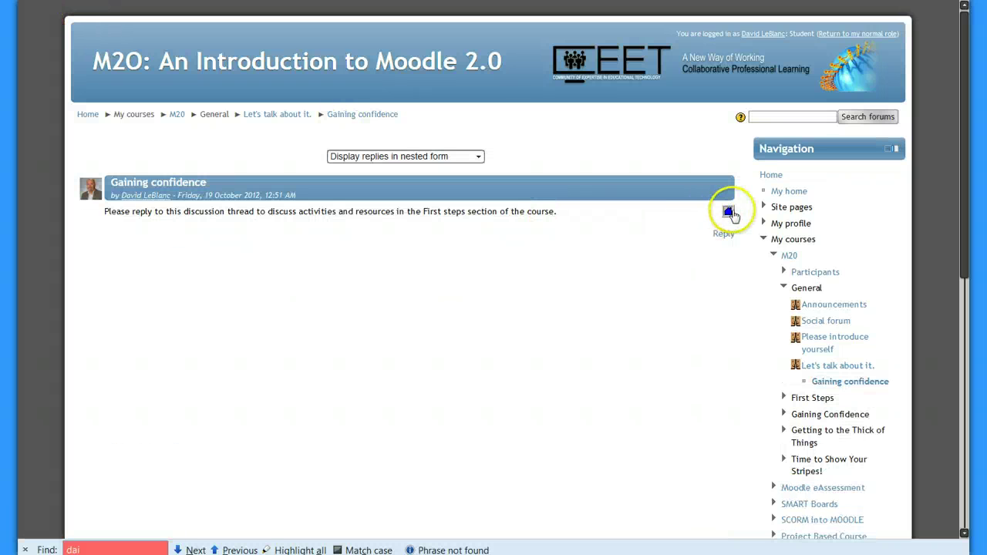
{"action": "left_click", "coordinate": [727, 214]}
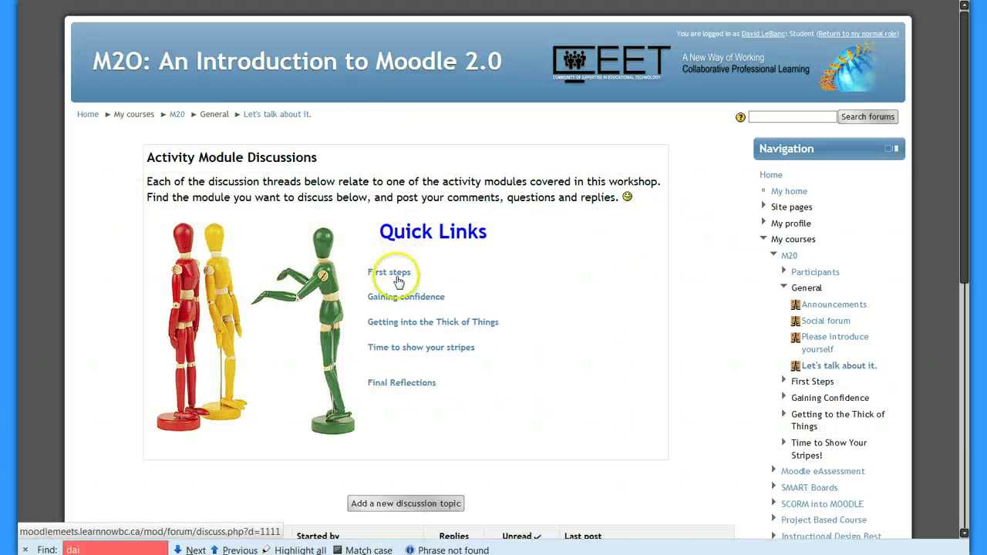
Compare the Activity Module Discussions quick links with the discussion table, and return to the M20 course page.
{"action": "scroll", "coordinate": [352, 341], "scroll_direction": "down", "scroll_amount": 8}
{"action": "scroll", "coordinate": [251, 302], "scroll_direction": "up", "scroll_amount": 6}
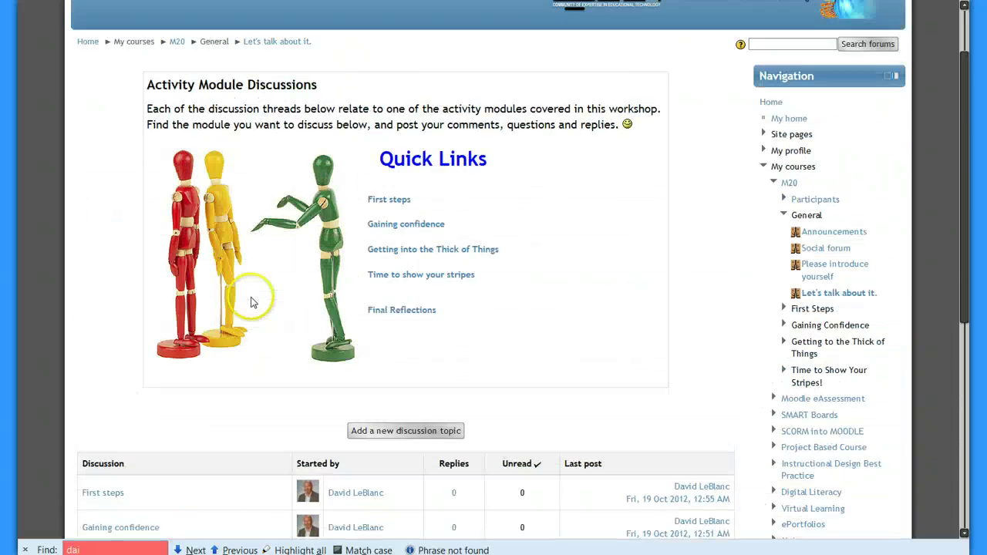
{"action": "scroll", "coordinate": [247, 293], "scroll_direction": "up", "scroll_amount": 2}
{"action": "scroll", "coordinate": [238, 414], "scroll_direction": "down", "scroll_amount": 6}
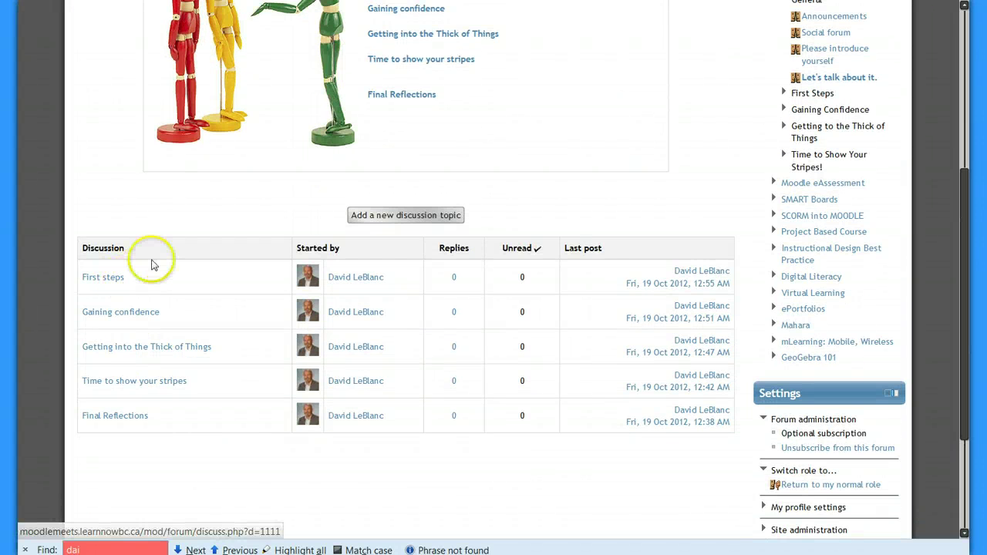
{"action": "scroll", "coordinate": [150, 247], "scroll_direction": "up", "scroll_amount": 4}
{"action": "left_click", "coordinate": [177, 116]}
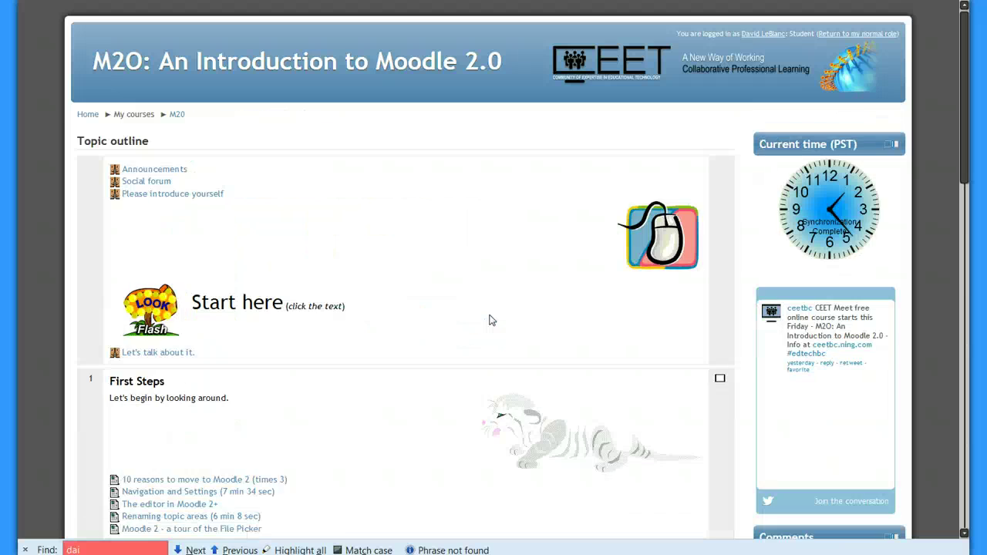
Look through the course's four numbered topic sections, from First Steps to Time to Show Your Stripes!
{"action": "scroll", "coordinate": [342, 265], "scroll_direction": "down", "scroll_amount": 3}
{"action": "scroll", "coordinate": [293, 231], "scroll_direction": "down", "scroll_amount": 4}
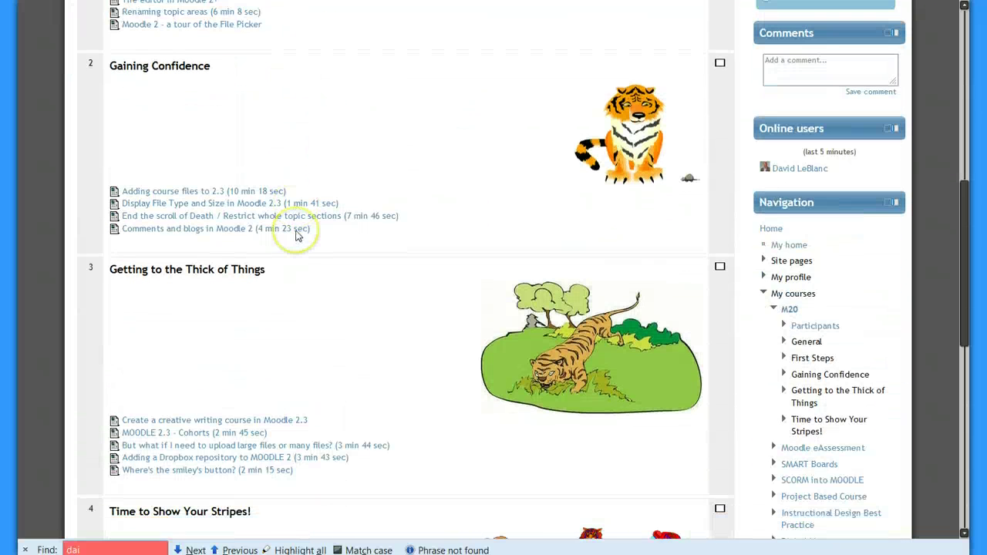
{"action": "scroll", "coordinate": [297, 282], "scroll_direction": "down", "scroll_amount": 5}
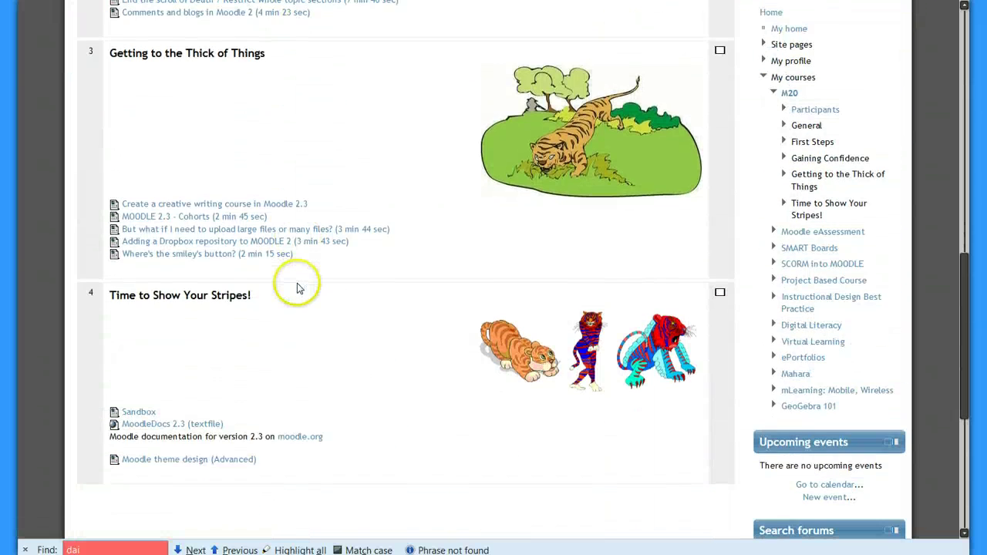
{"action": "scroll", "coordinate": [299, 286], "scroll_direction": "down", "scroll_amount": 3}
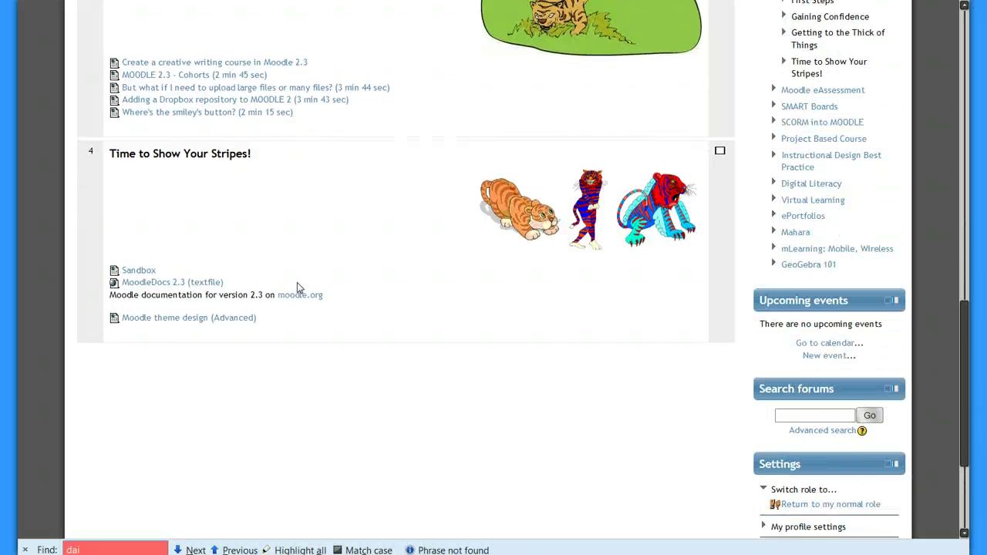
{"action": "scroll", "coordinate": [293, 227], "scroll_direction": "up", "scroll_amount": 15}
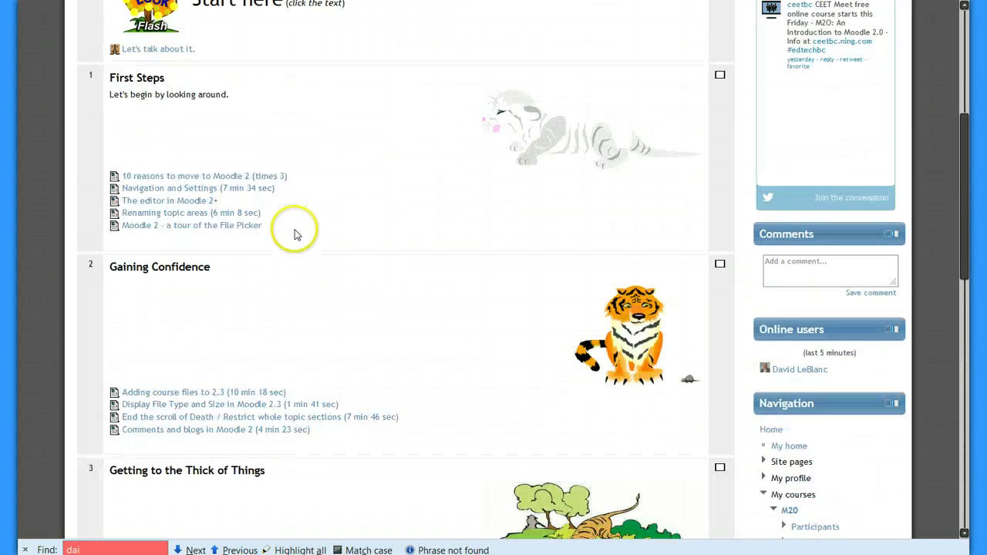
Open the "10 reasons to move to Moodle 2 (times 3)" page in the First Steps section.
{"action": "scroll", "coordinate": [262, 335], "scroll_direction": "down", "scroll_amount": 3}
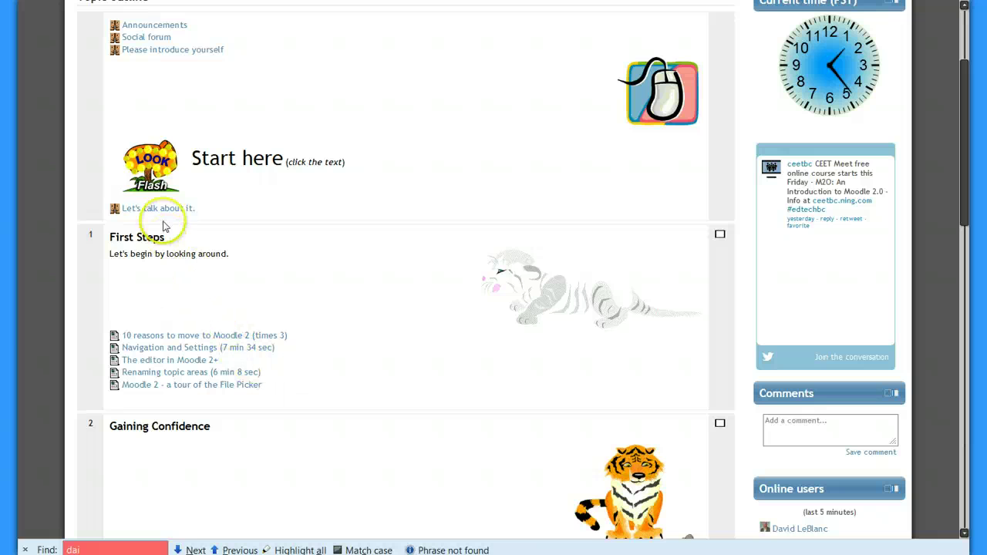
{"action": "left_click", "coordinate": [176, 338]}
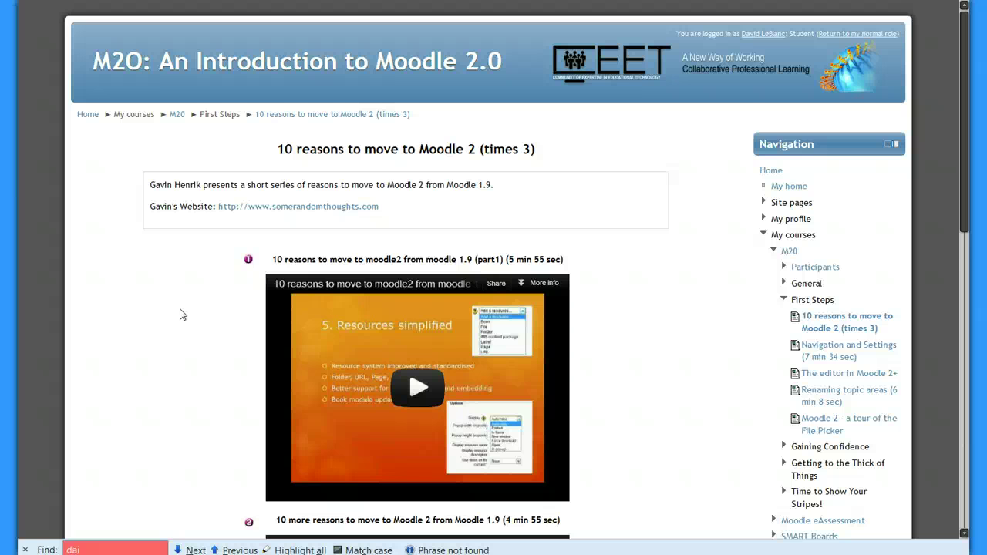
Look through the three embedded videos on the "10 reasons to move to Moodle 2 (times 3)" page.
{"action": "scroll", "coordinate": [182, 315], "scroll_direction": "down", "scroll_amount": 2}
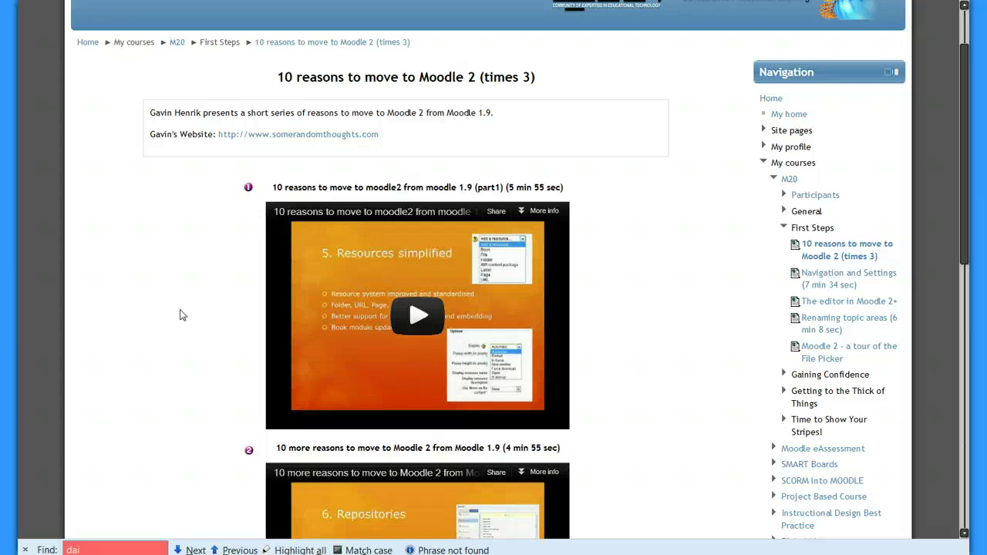
{"action": "scroll", "coordinate": [181, 315], "scroll_direction": "down", "scroll_amount": 10}
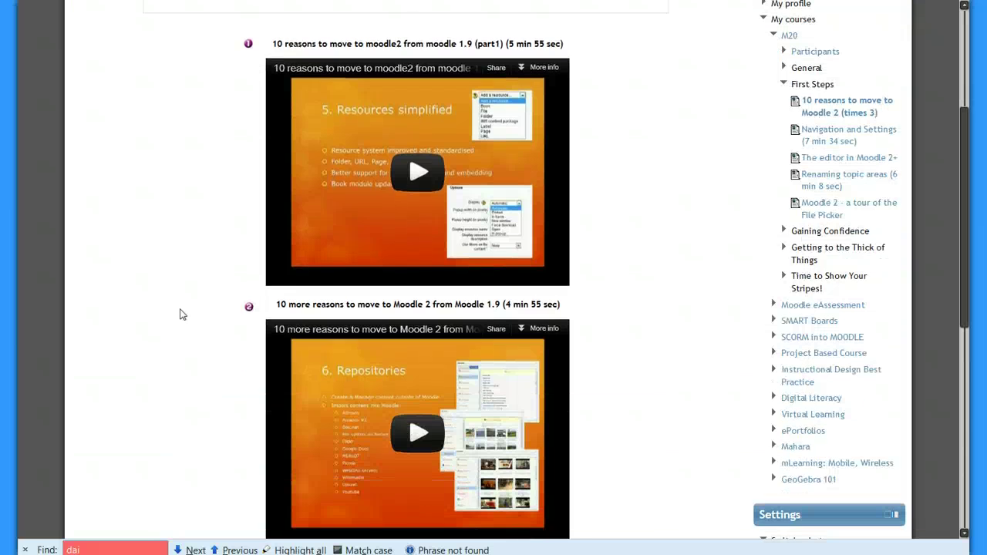
{"action": "scroll", "coordinate": [182, 315], "scroll_direction": "down", "scroll_amount": 5}
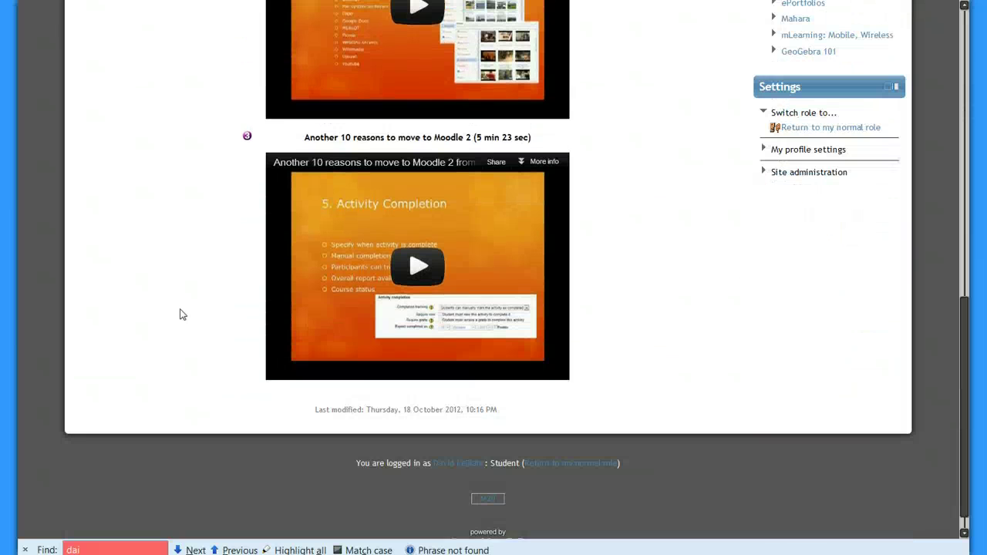
{"action": "scroll", "coordinate": [182, 313], "scroll_direction": "up", "scroll_amount": 15}
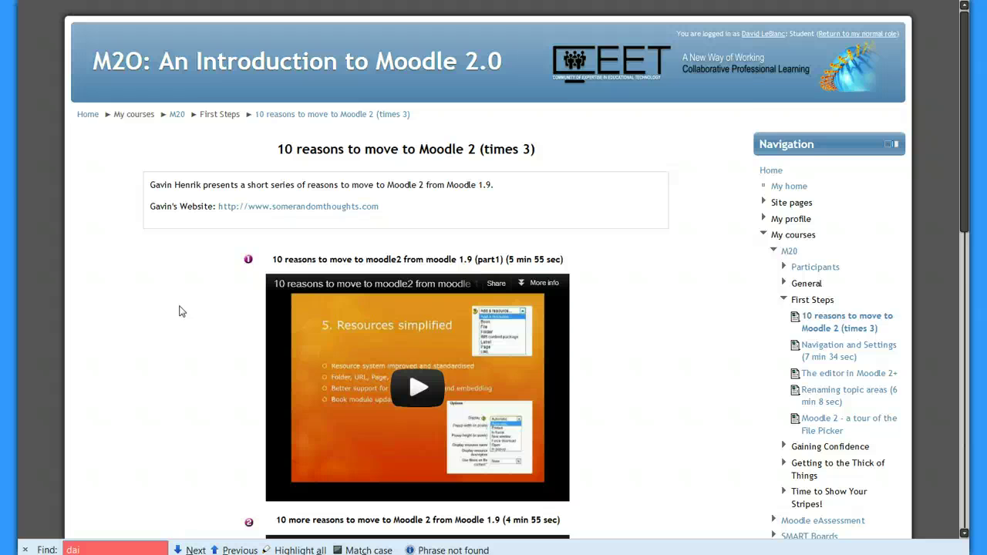
{"action": "scroll", "coordinate": [181, 310], "scroll_direction": "down", "scroll_amount": 3}
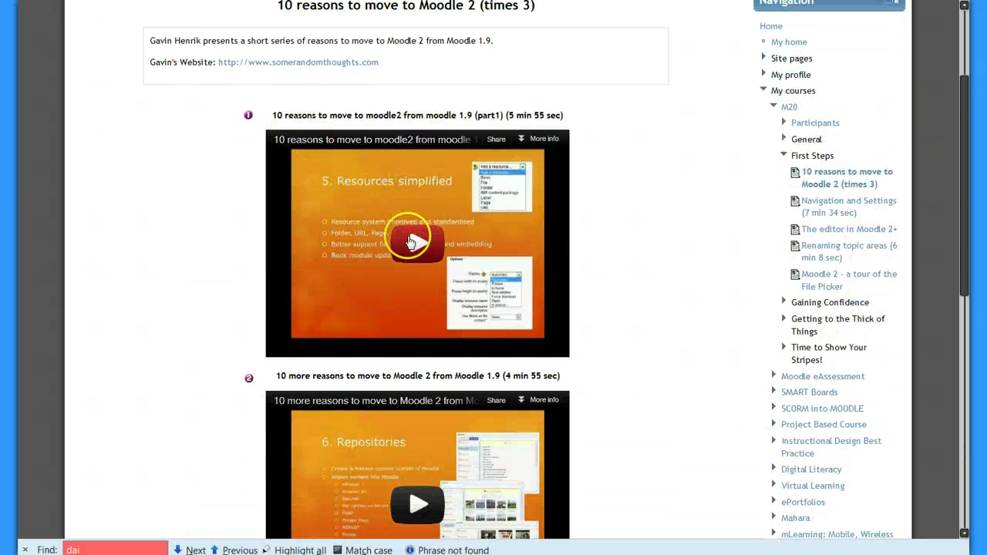
{"action": "scroll", "coordinate": [529, 301], "scroll_direction": "down", "scroll_amount": 11}
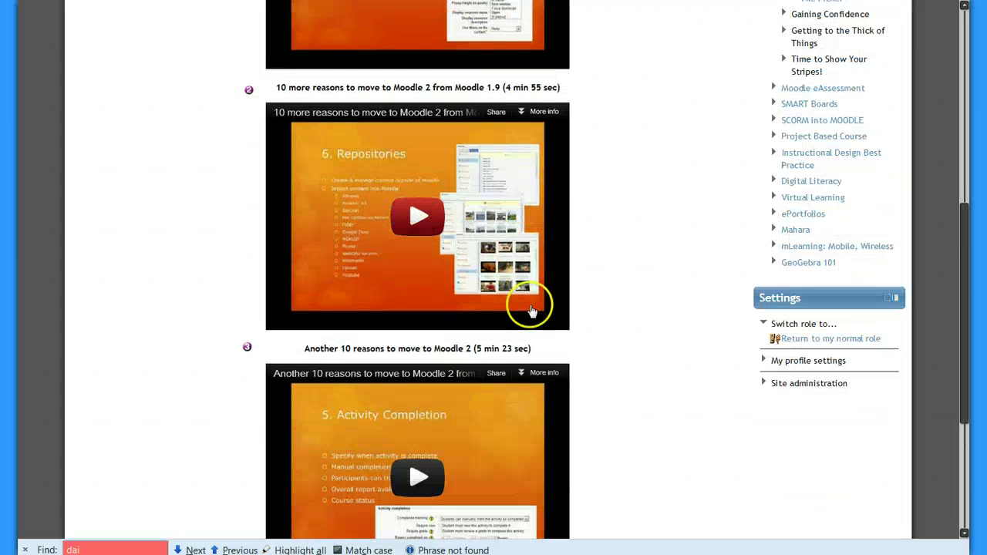
{"action": "scroll", "coordinate": [528, 301], "scroll_direction": "up", "scroll_amount": 13}
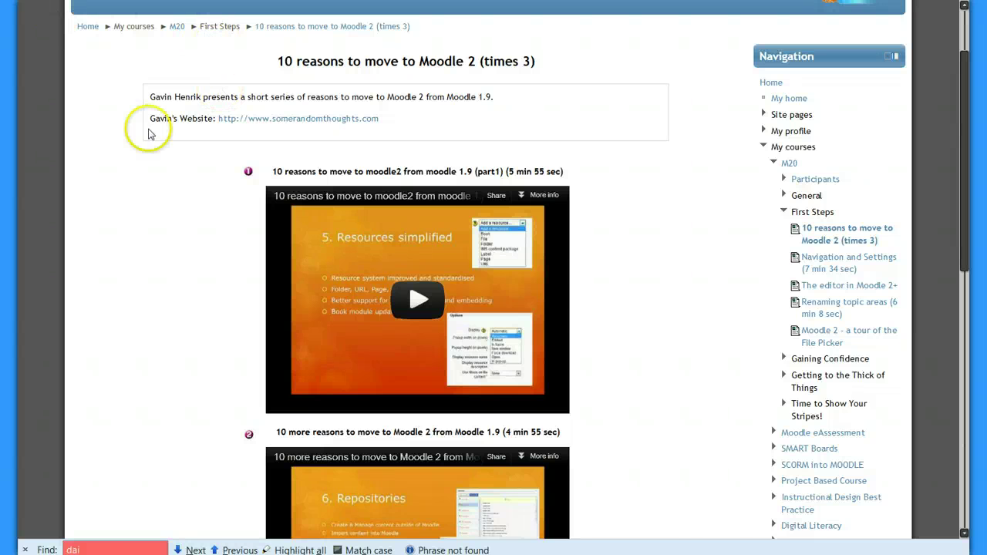
Go back to the course outline, view the "Navigation and Settings (7 min 34 sec)" page, and return to the outline.
{"action": "key", "text": "alt+Left"}
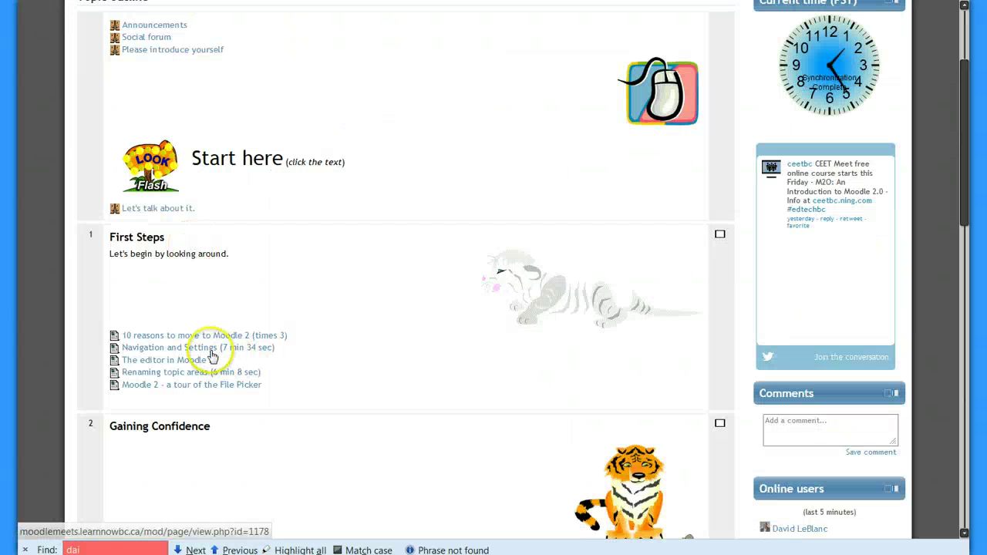
{"action": "left_click", "coordinate": [211, 352]}
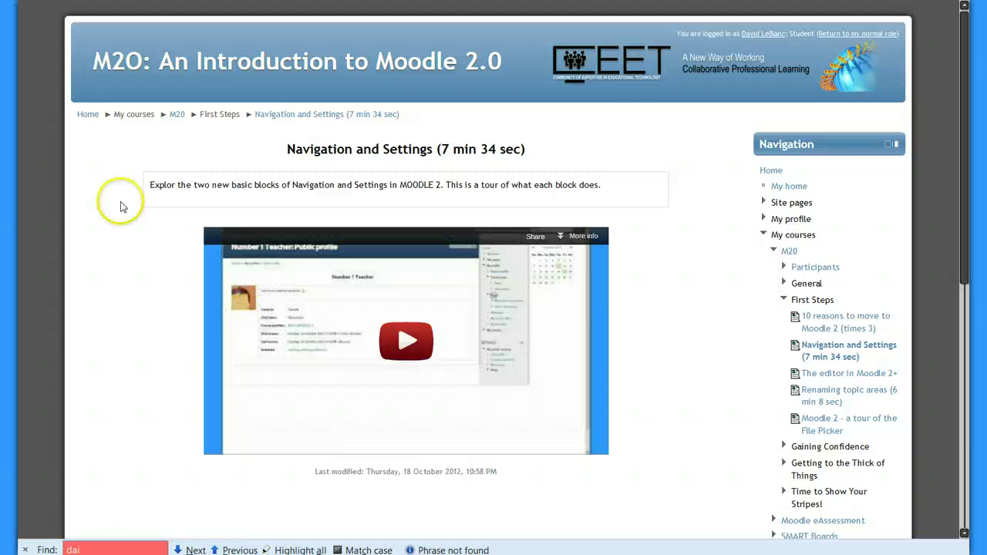
{"action": "key", "text": "alt+Left"}
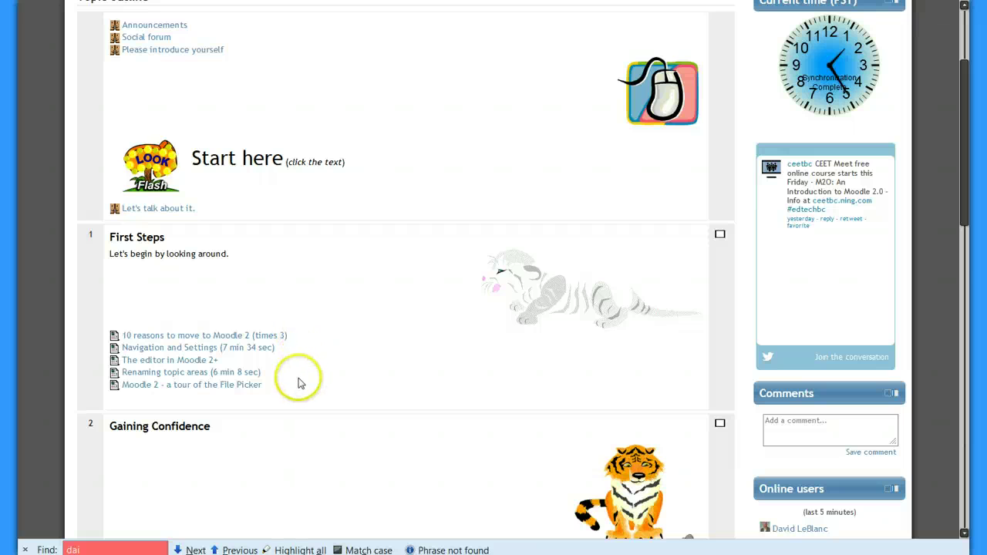
View the "Adding course files to 2.3 (10 min 18 sec)" page in Gaining Confidence and return to the M20 course page.
{"action": "scroll", "coordinate": [299, 383], "scroll_direction": "down", "scroll_amount": 3}
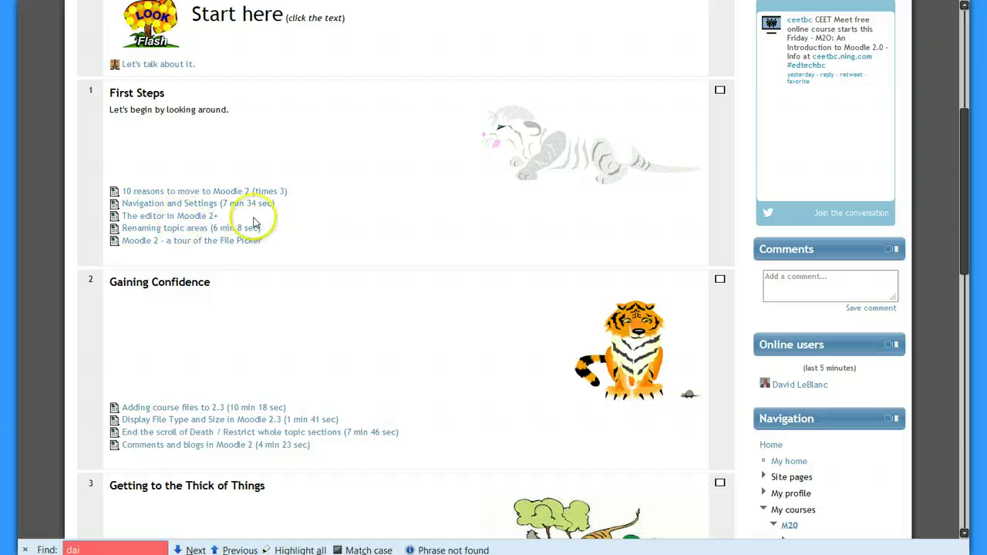
{"action": "scroll", "coordinate": [232, 319], "scroll_direction": "down", "scroll_amount": 5}
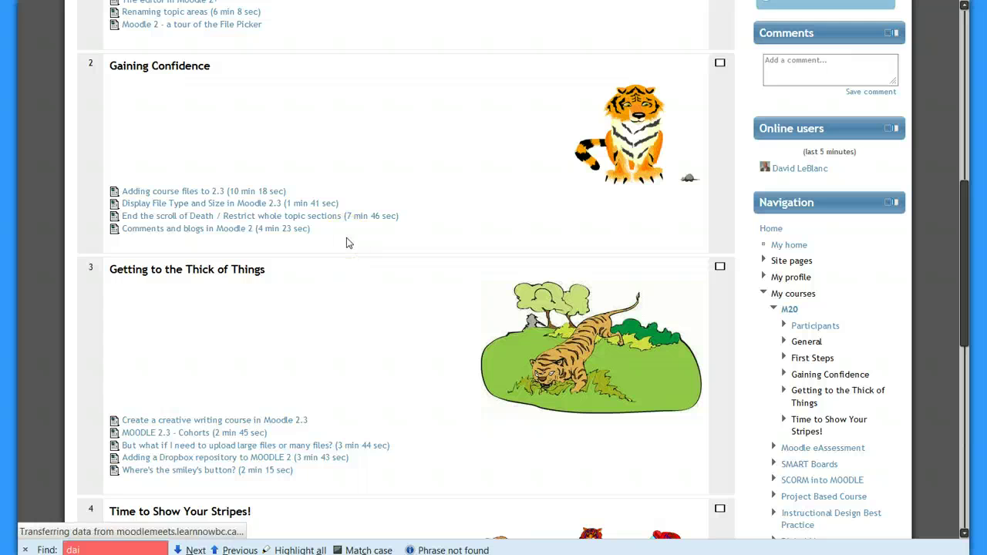
{"action": "scroll", "coordinate": [351, 235], "scroll_direction": "down", "scroll_amount": 3}
{"action": "scroll", "coordinate": [352, 227], "scroll_direction": "down", "scroll_amount": 2}
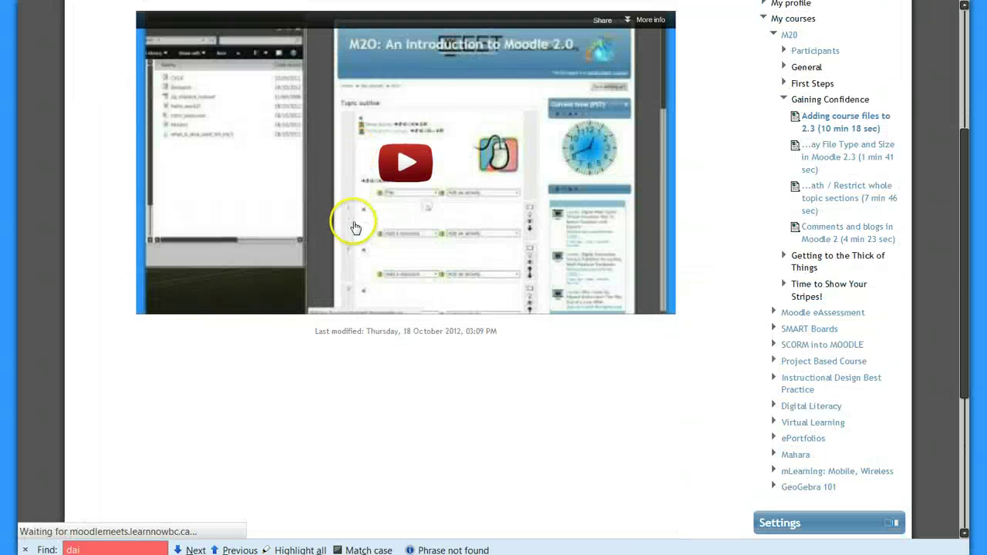
{"action": "scroll", "coordinate": [346, 227], "scroll_direction": "up", "scroll_amount": 5}
{"action": "scroll", "coordinate": [345, 229], "scroll_direction": "down", "scroll_amount": 3}
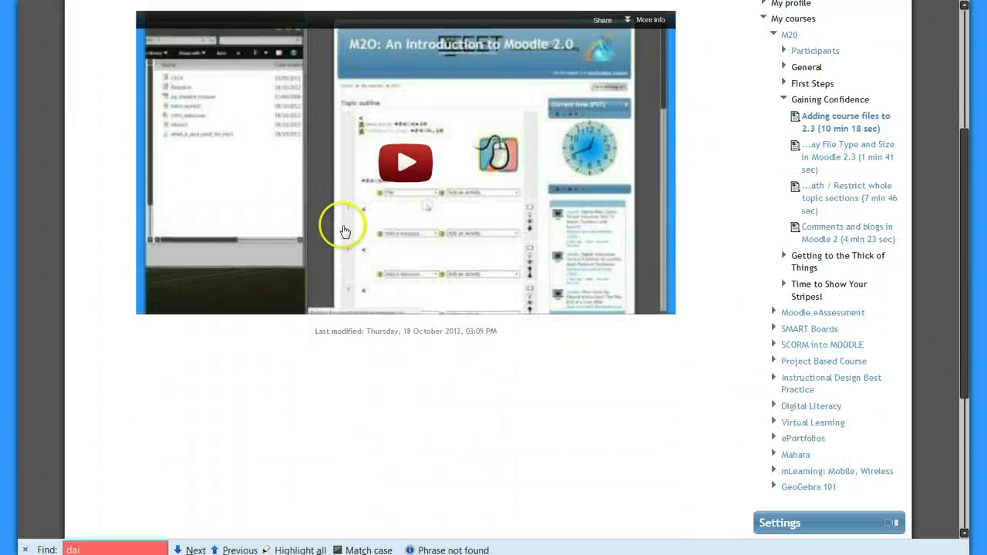
{"action": "scroll", "coordinate": [331, 220], "scroll_direction": "up", "scroll_amount": 3}
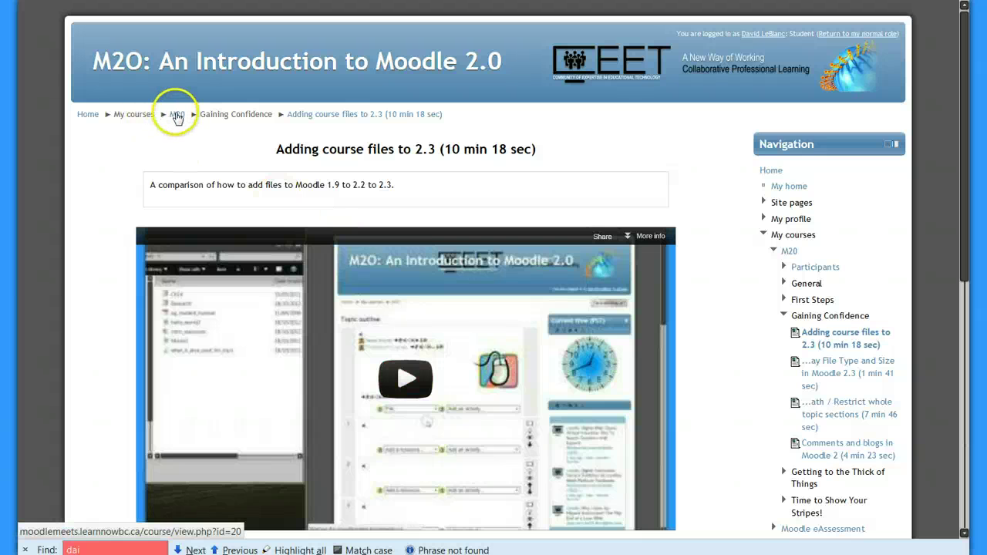
{"action": "left_click", "coordinate": [176, 116]}
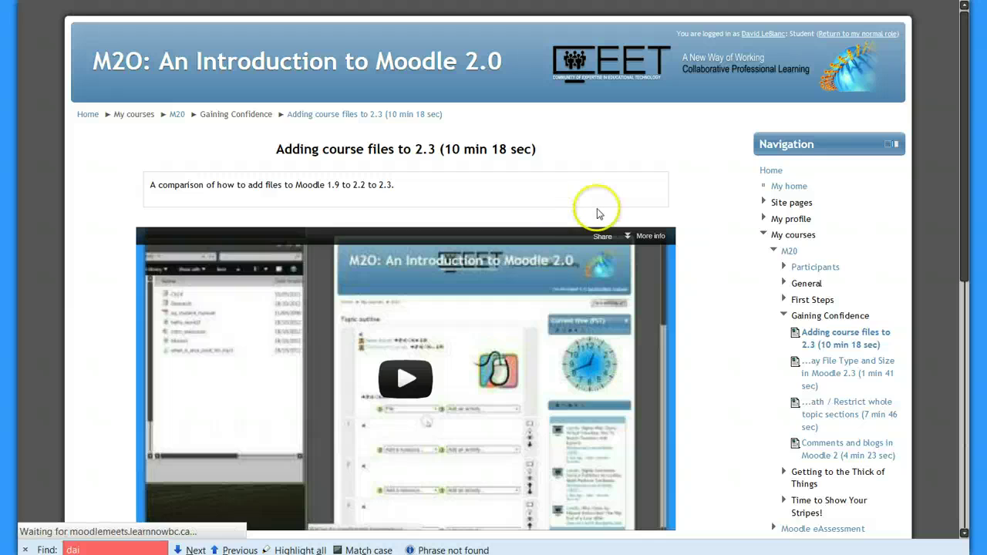
Look over the Getting to the Thick of Things section and open the Sandbox page in Time to Show Your Stripes!
{"action": "scroll", "coordinate": [605, 213], "scroll_direction": "down", "scroll_amount": 3}
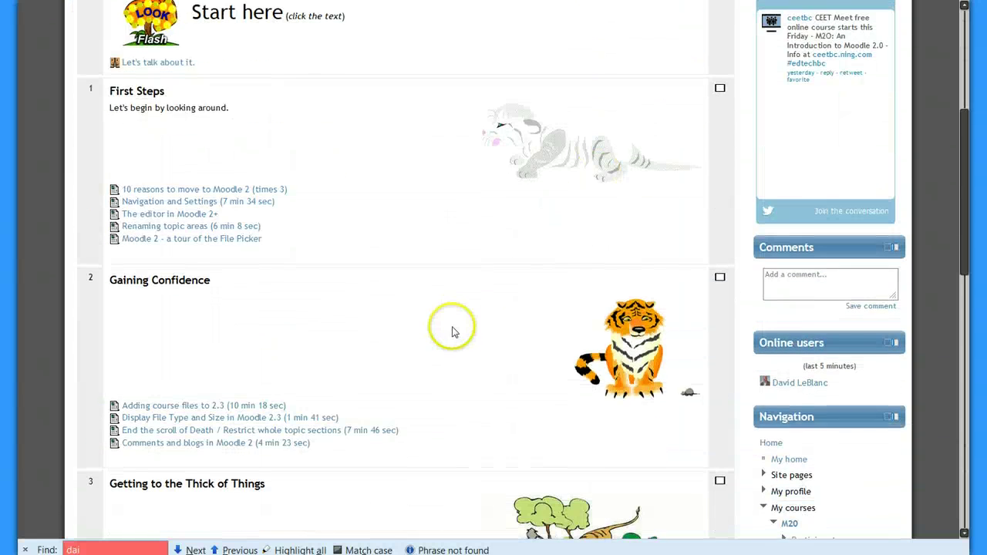
{"action": "scroll", "coordinate": [452, 331], "scroll_direction": "down", "scroll_amount": 5}
{"action": "scroll", "coordinate": [439, 332], "scroll_direction": "down", "scroll_amount": 2}
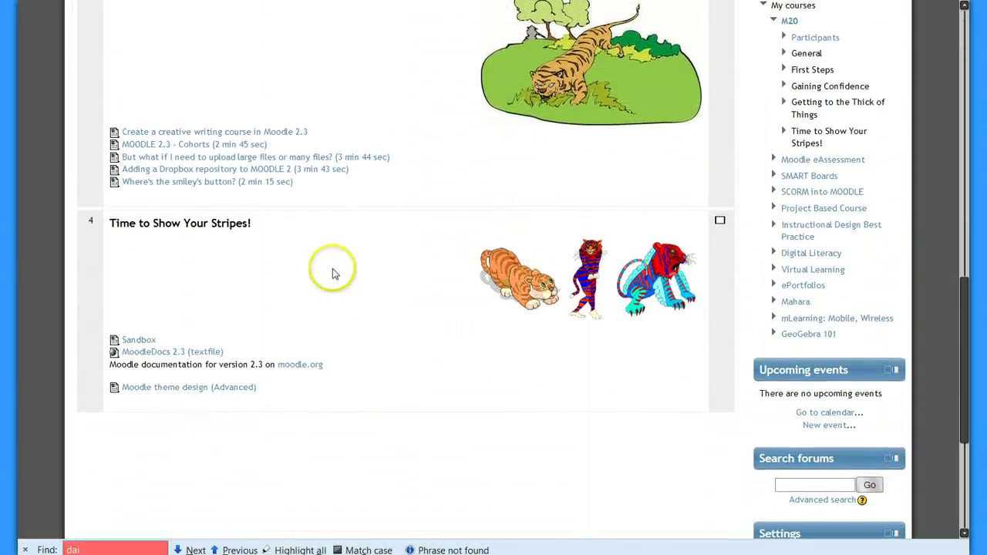
{"action": "scroll", "coordinate": [327, 272], "scroll_direction": "up", "scroll_amount": 3}
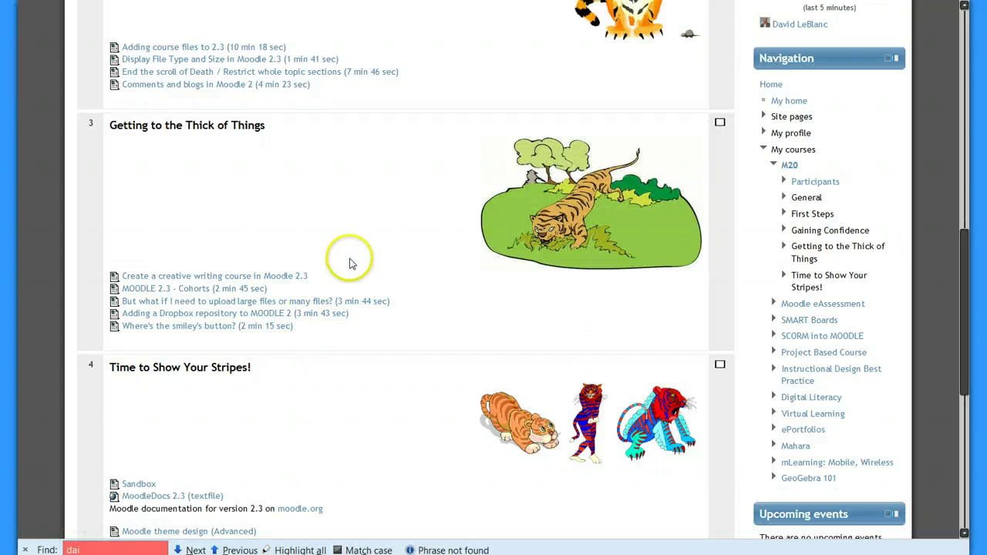
{"action": "scroll", "coordinate": [349, 274], "scroll_direction": "down", "scroll_amount": 5}
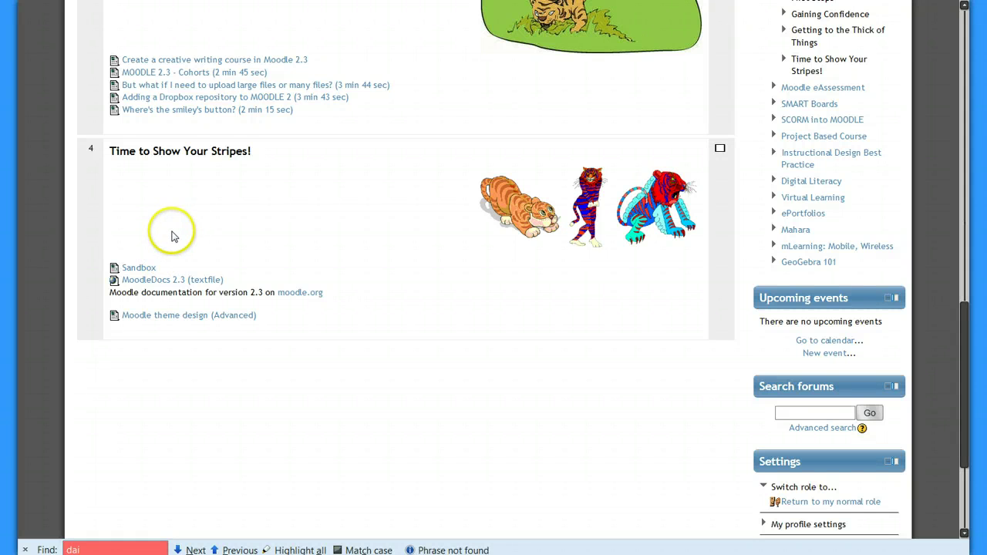
{"action": "left_click", "coordinate": [148, 271]}
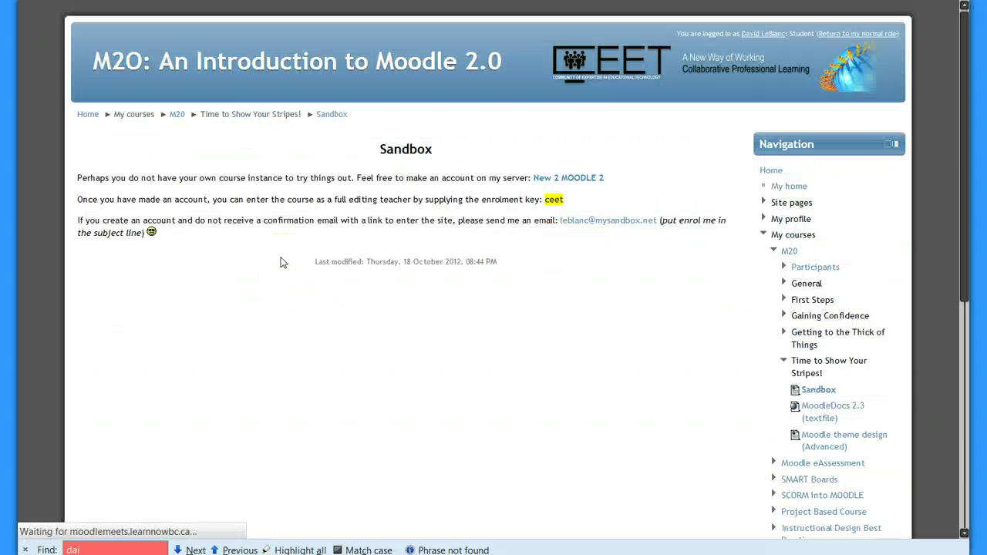
Follow the "New 2 MOODLE 2" link to the sandbox server and examine the login page's username field and new-account option.
{"action": "left_click", "coordinate": [563, 183]}
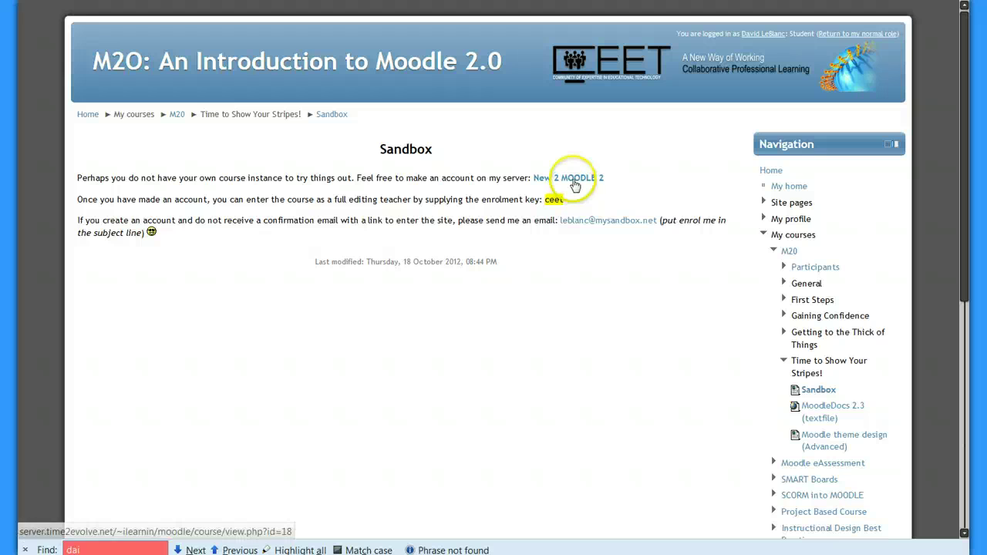
{"action": "left_click", "coordinate": [576, 183]}
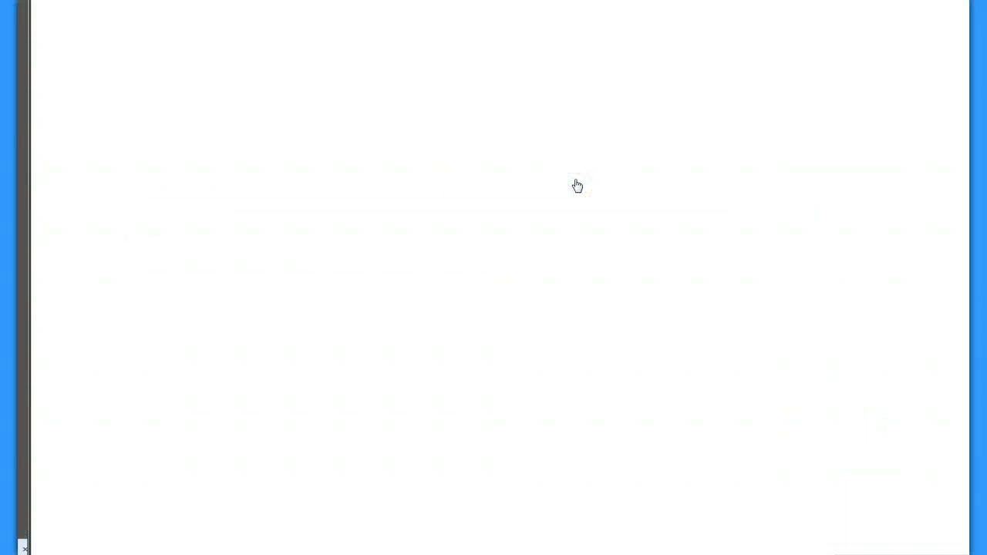
{"action": "left_click", "coordinate": [553, 215]}
{"action": "left_click", "coordinate": [540, 264]}
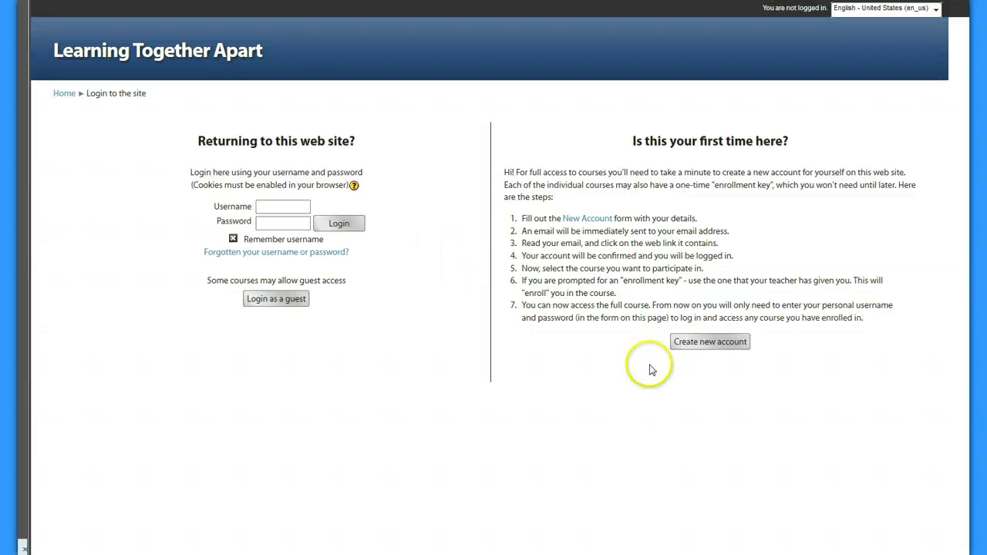
{"action": "left_click", "coordinate": [281, 207]}
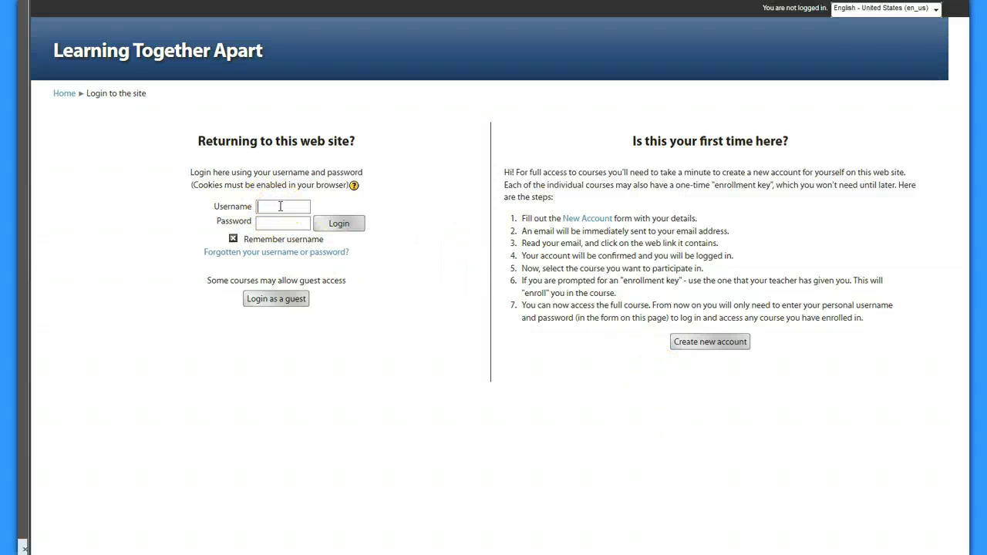
{"action": "left_click", "coordinate": [713, 350]}
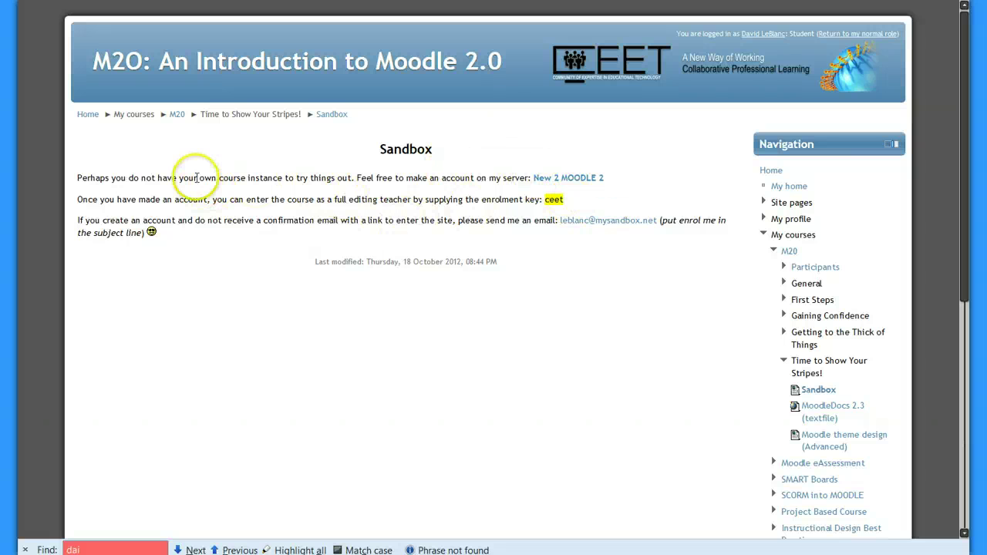
Return to the M20 course page and open the Edit profile form from the profile settings.
{"action": "left_click", "coordinate": [177, 114]}
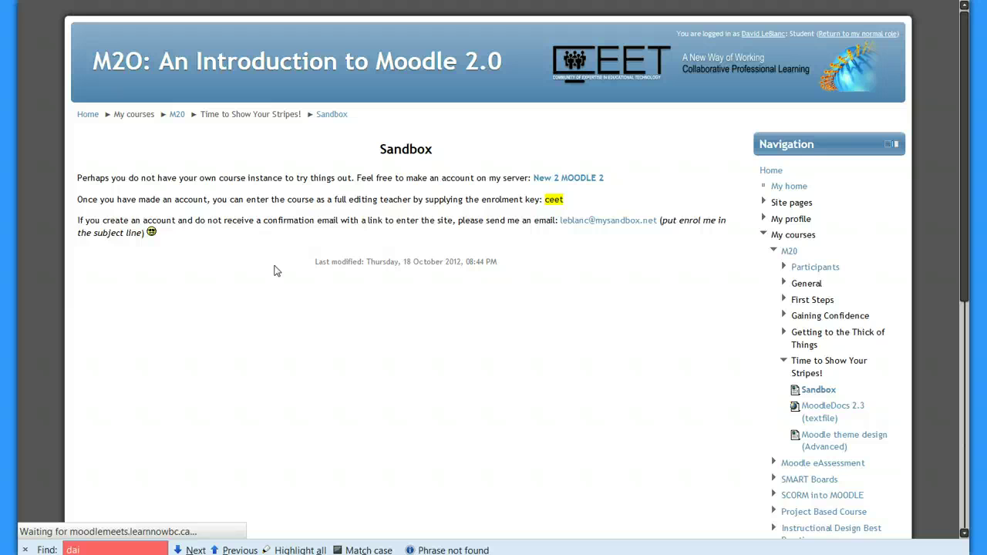
{"action": "left_click", "coordinate": [312, 251]}
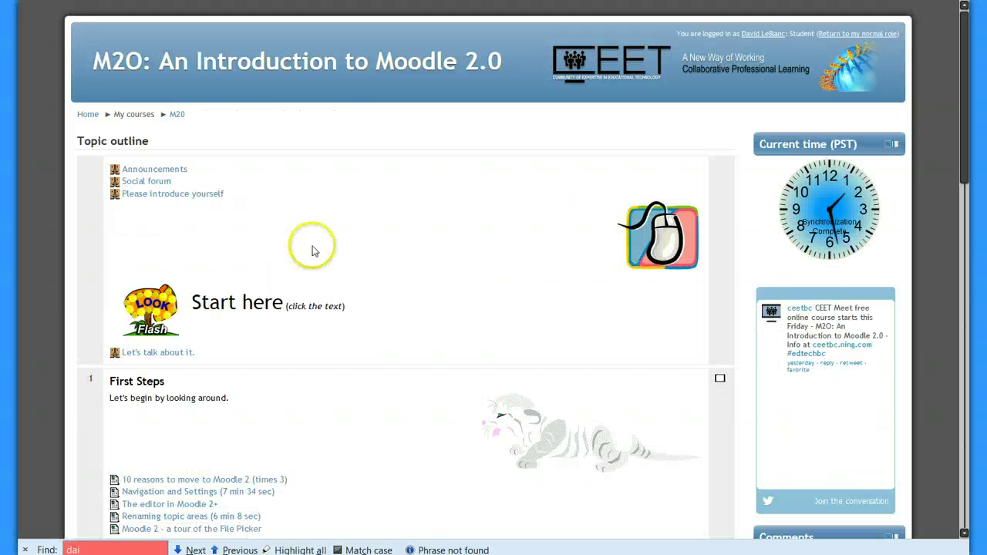
{"action": "scroll", "coordinate": [424, 229], "scroll_direction": "down", "scroll_amount": 10}
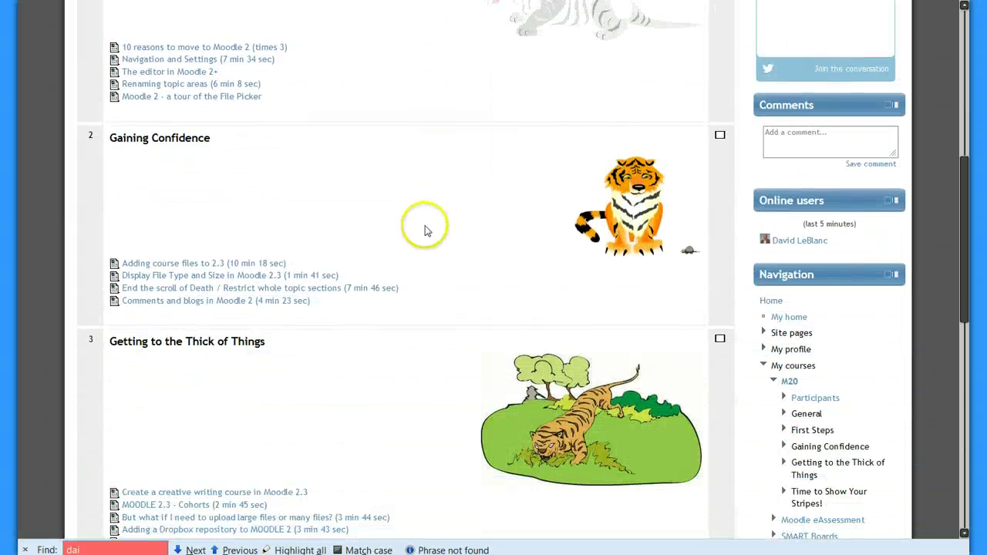
{"action": "scroll", "coordinate": [424, 230], "scroll_direction": "down", "scroll_amount": 3}
{"action": "scroll", "coordinate": [443, 220], "scroll_direction": "down", "scroll_amount": 5}
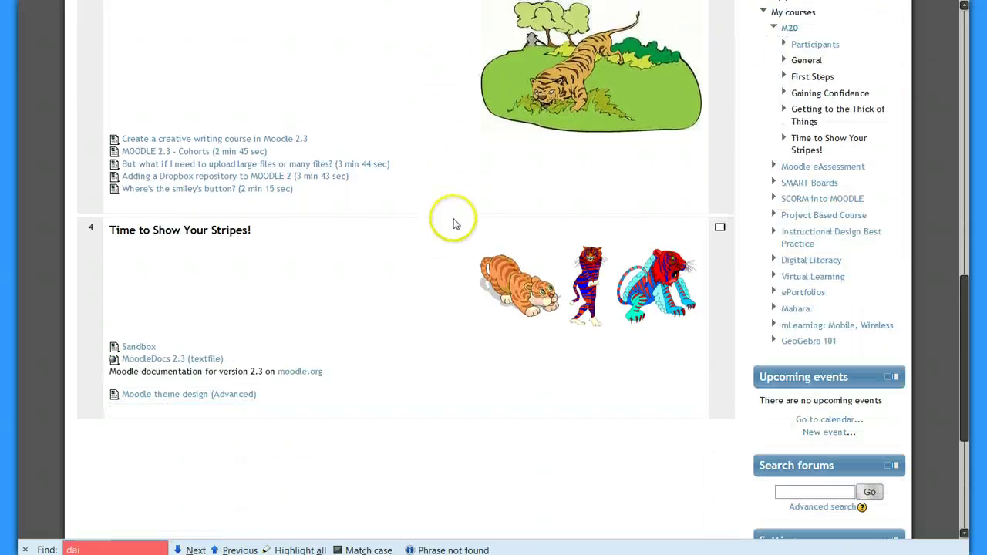
{"action": "scroll", "coordinate": [453, 224], "scroll_direction": "down", "scroll_amount": 5}
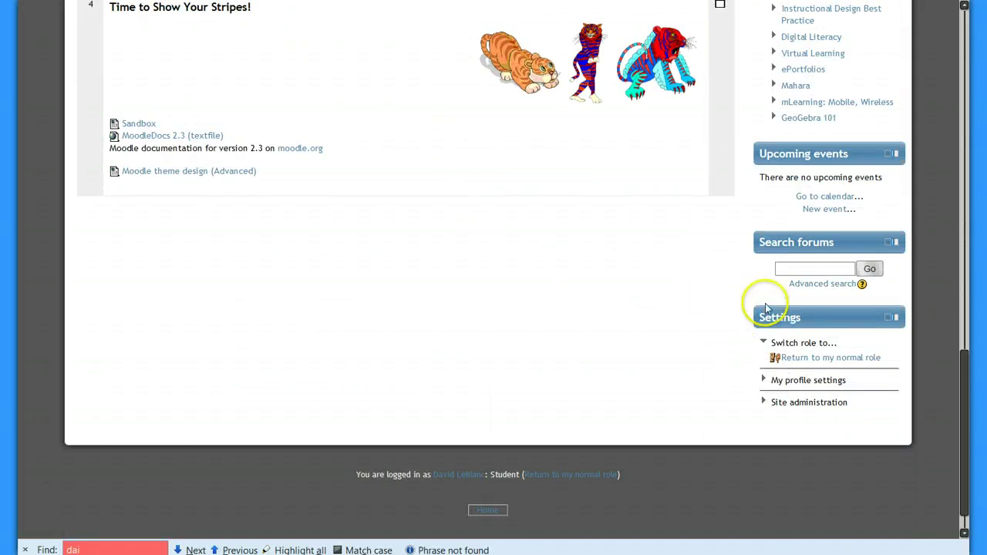
{"action": "left_click", "coordinate": [788, 383]}
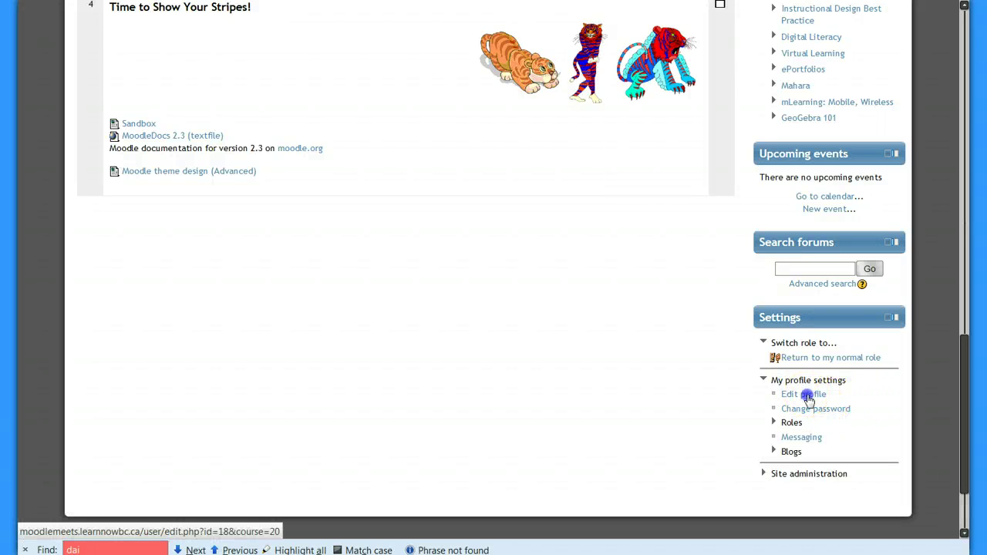
{"action": "left_click", "coordinate": [809, 400]}
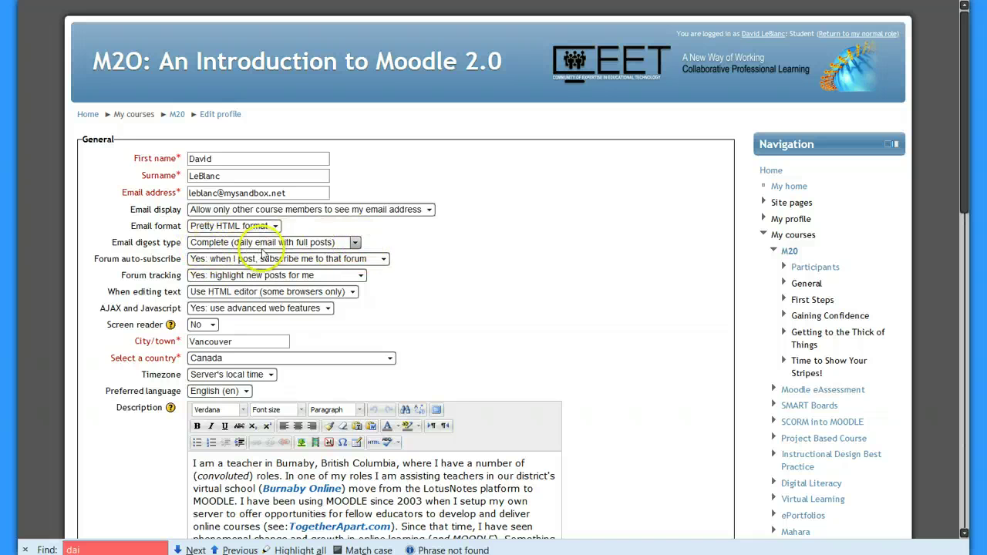
Check the available Email digest type options in the profile form without choosing another one.
{"action": "left_click", "coordinate": [356, 243]}
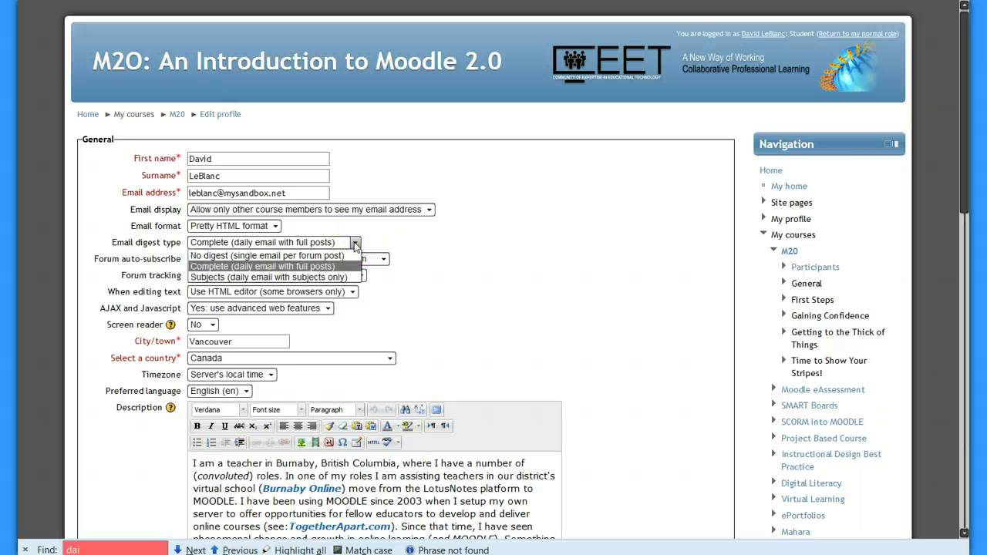
{"action": "left_click", "coordinate": [356, 244]}
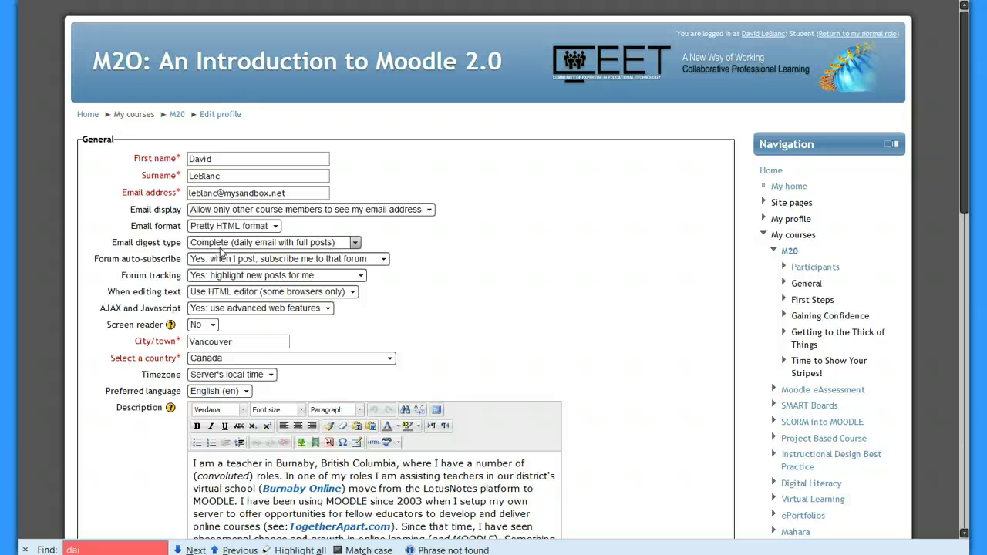
Check the available Forum tracking options in the profile form, keeping the current choice.
{"action": "left_click", "coordinate": [116, 260]}
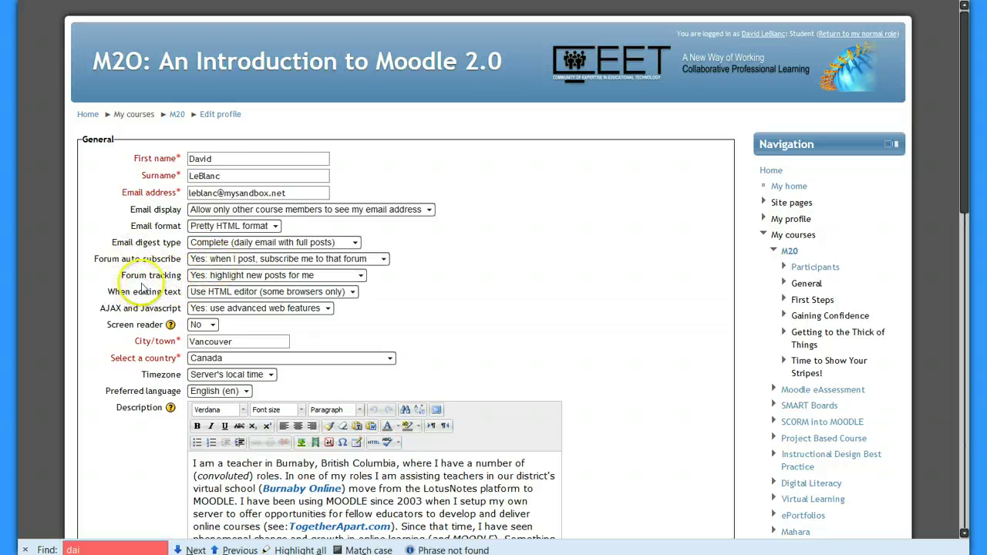
{"action": "left_click", "coordinate": [360, 276]}
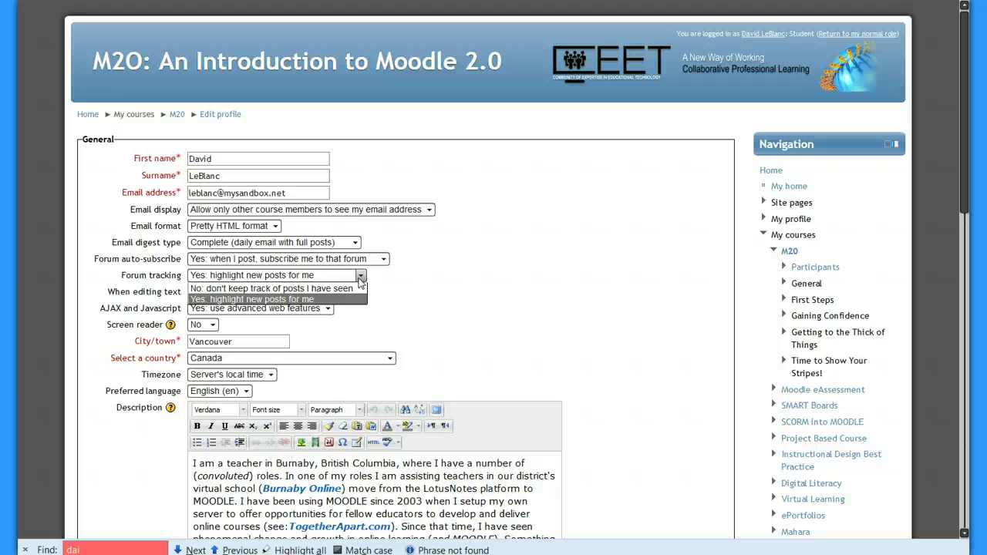
{"action": "left_click", "coordinate": [465, 304]}
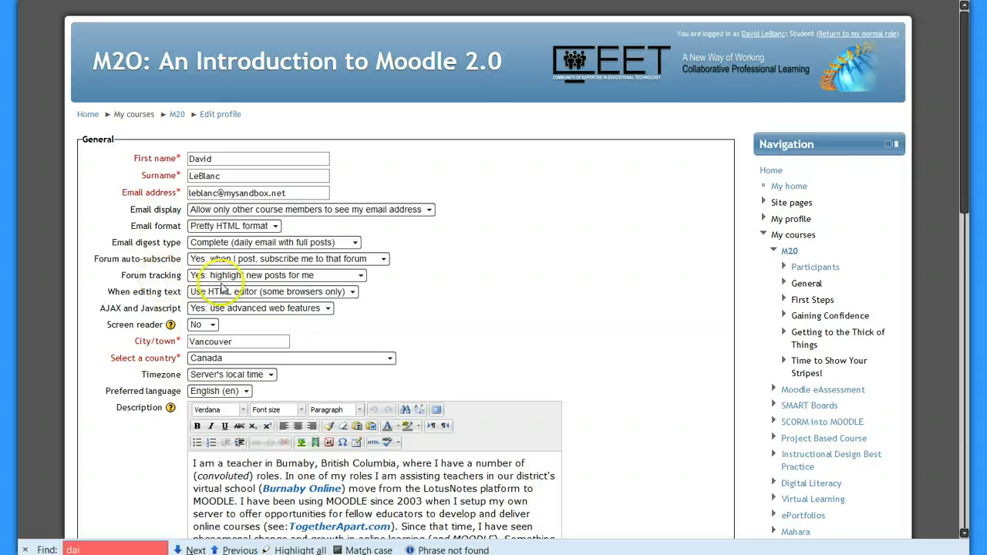
Look over the profile form's Description, User picture, Interests and Optional sections, including the new picture file chooser.
{"action": "scroll", "coordinate": [439, 323], "scroll_direction": "down", "scroll_amount": 3}
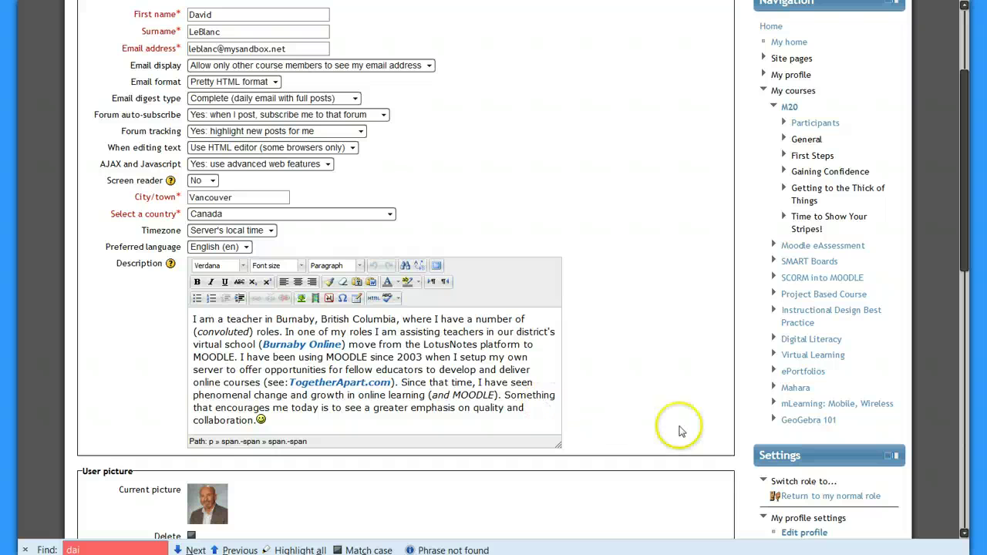
{"action": "scroll", "coordinate": [650, 413], "scroll_direction": "down", "scroll_amount": 1}
{"action": "scroll", "coordinate": [650, 412], "scroll_direction": "down", "scroll_amount": 5}
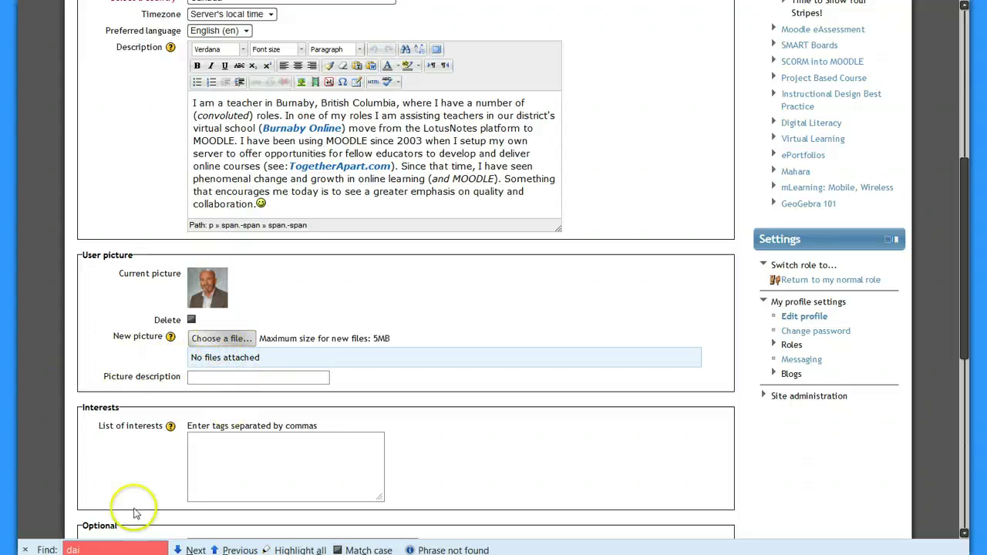
{"action": "scroll", "coordinate": [101, 474], "scroll_direction": "down", "scroll_amount": 3}
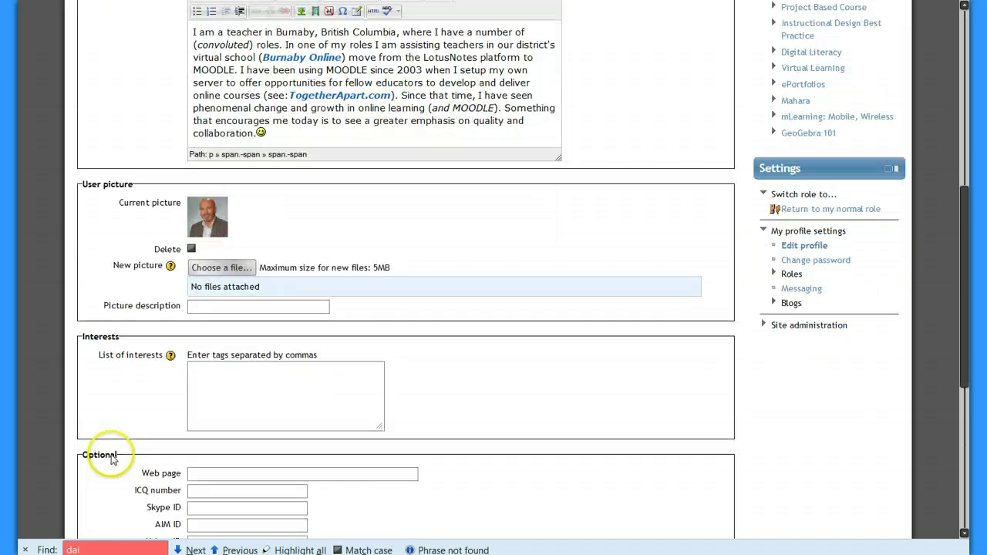
{"action": "scroll", "coordinate": [110, 455], "scroll_direction": "down", "scroll_amount": 5}
{"action": "scroll", "coordinate": [115, 452], "scroll_direction": "up", "scroll_amount": 8}
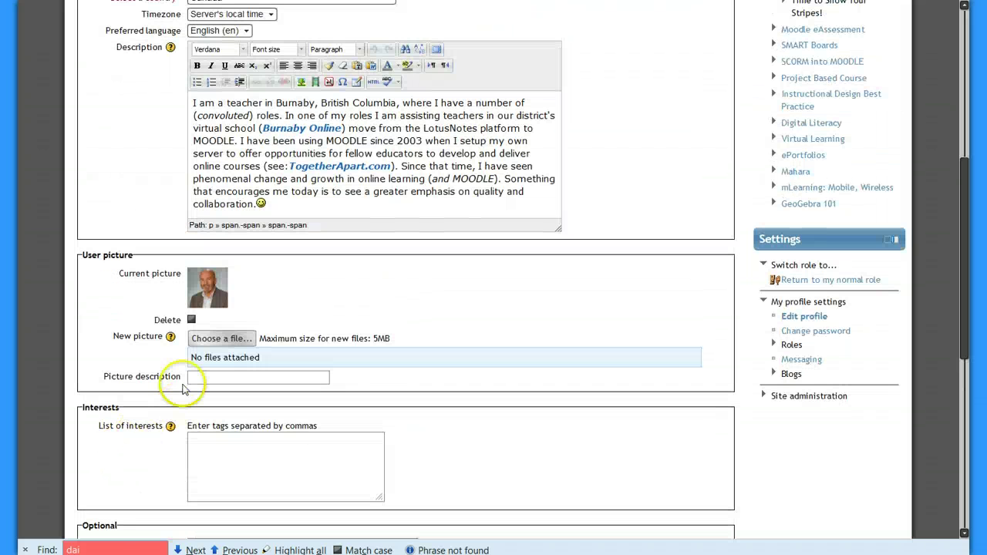
{"action": "left_click", "coordinate": [219, 340]}
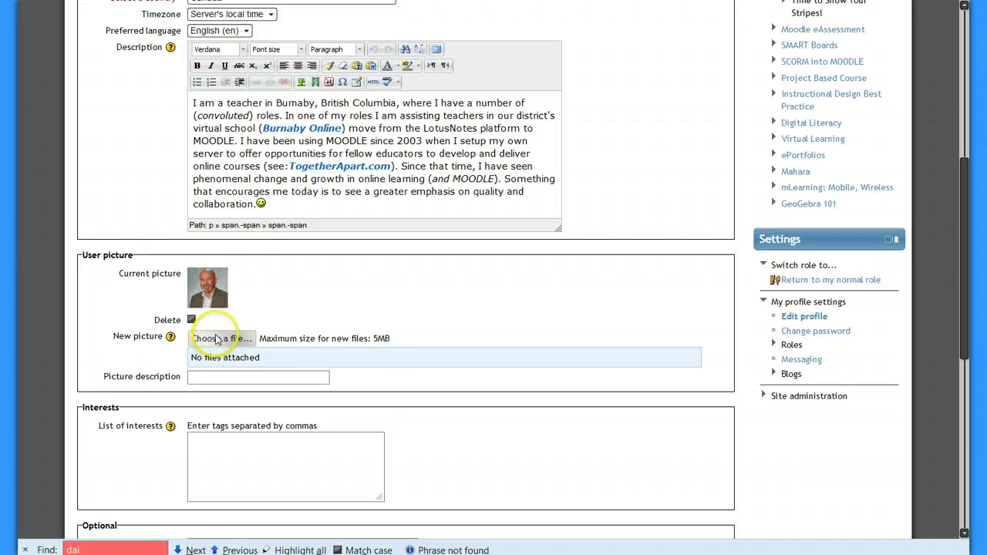
Enter "Guiness, reading, travel" as the list of interests and update the profile.
{"action": "scroll", "coordinate": [378, 363], "scroll_direction": "down", "scroll_amount": 3}
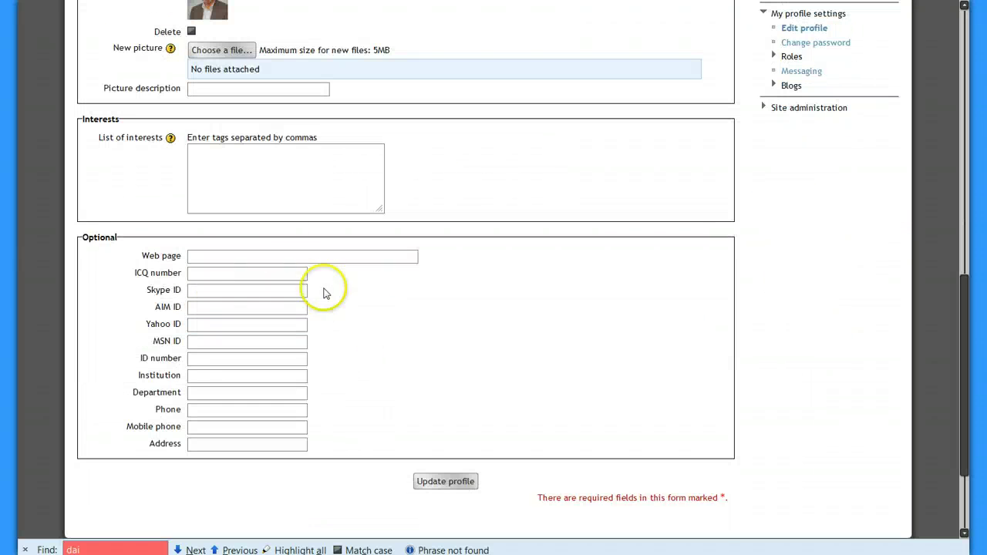
{"action": "left_click", "coordinate": [296, 195]}
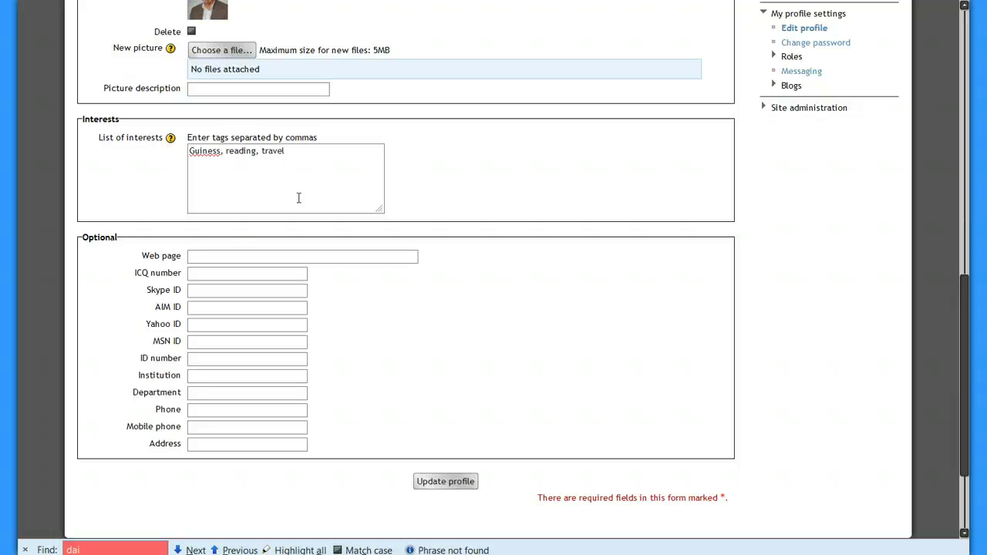
{"action": "left_click", "coordinate": [461, 482]}
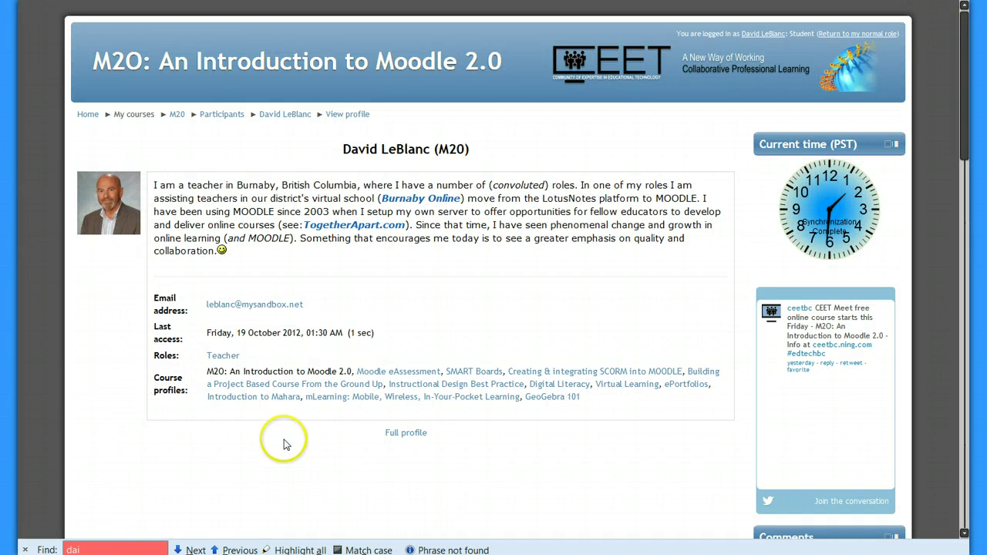
Look over the updated profile page and return to the M20 course page.
{"action": "scroll", "coordinate": [291, 411], "scroll_direction": "down", "scroll_amount": 5}
{"action": "scroll", "coordinate": [290, 423], "scroll_direction": "up", "scroll_amount": 5}
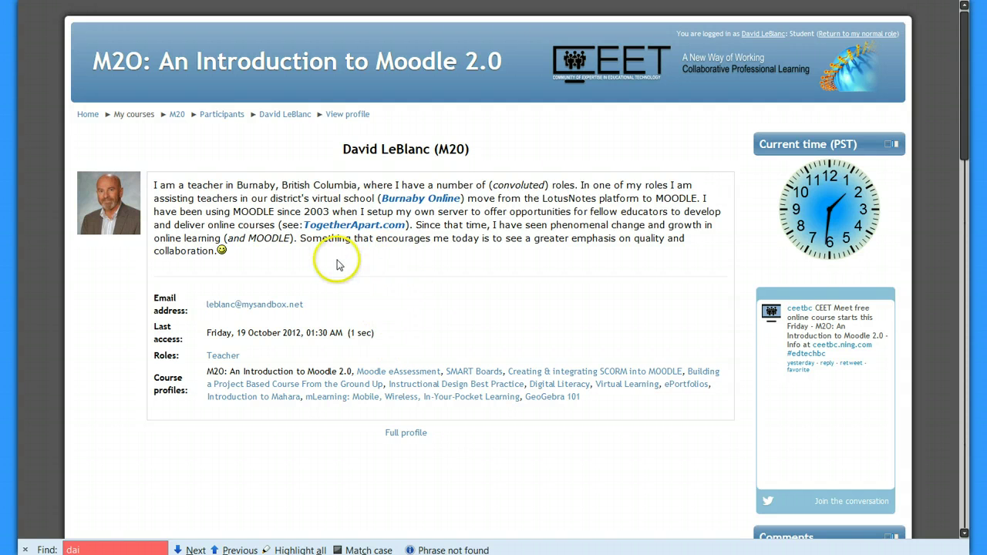
{"action": "left_click", "coordinate": [174, 116]}
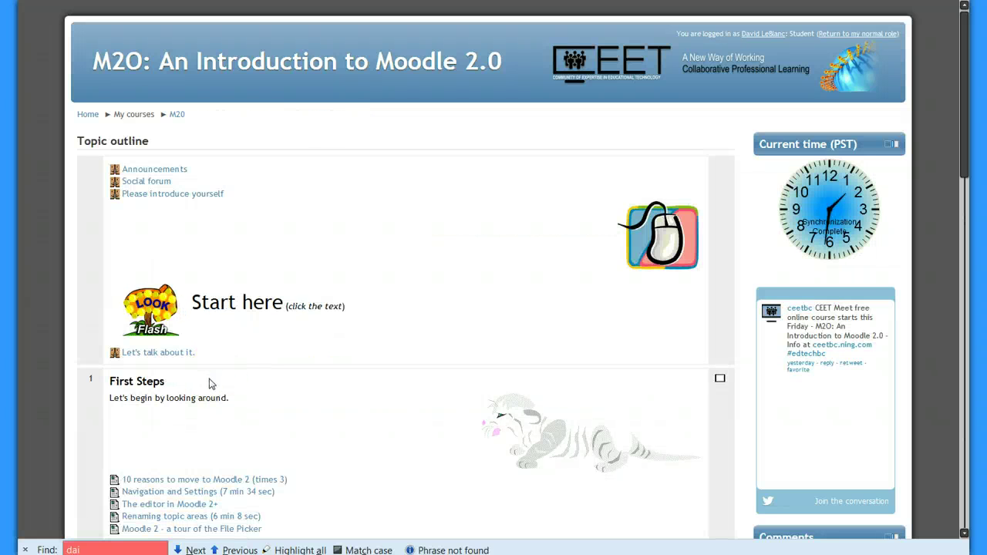
Review the course's topic outline from First Steps through Time to Show Your Stripes!
{"action": "left_click", "coordinate": [255, 481]}
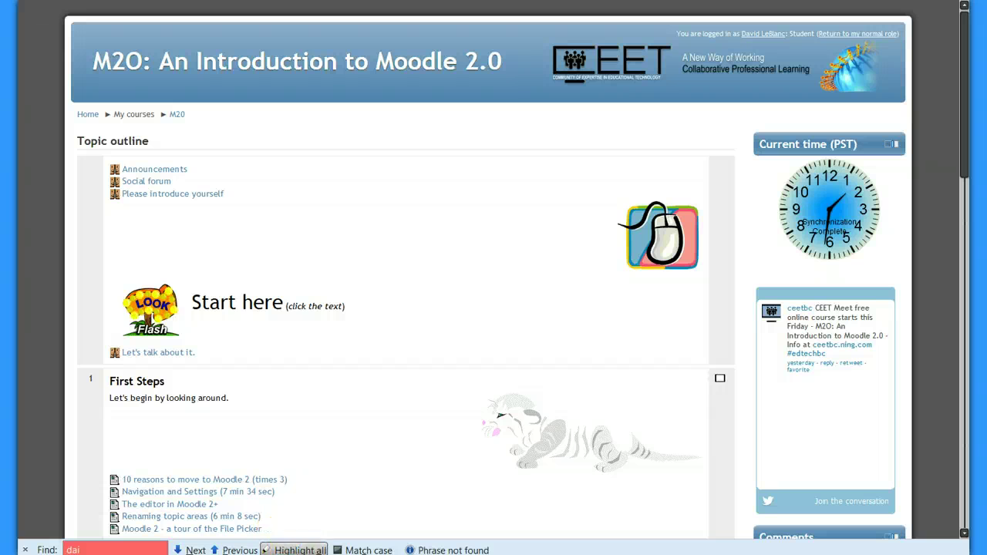
{"action": "left_click", "coordinate": [367, 447]}
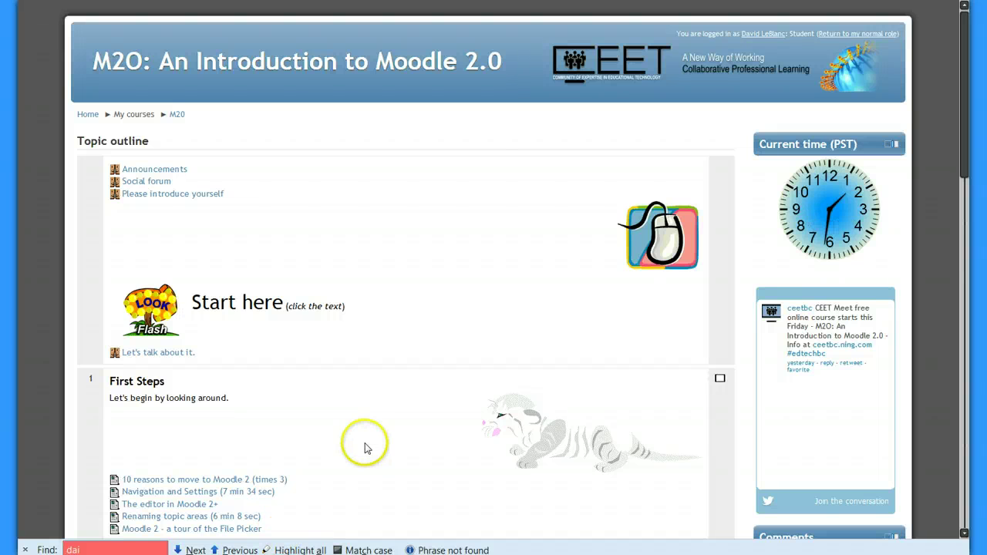
{"action": "scroll", "coordinate": [362, 432], "scroll_direction": "down", "scroll_amount": 7}
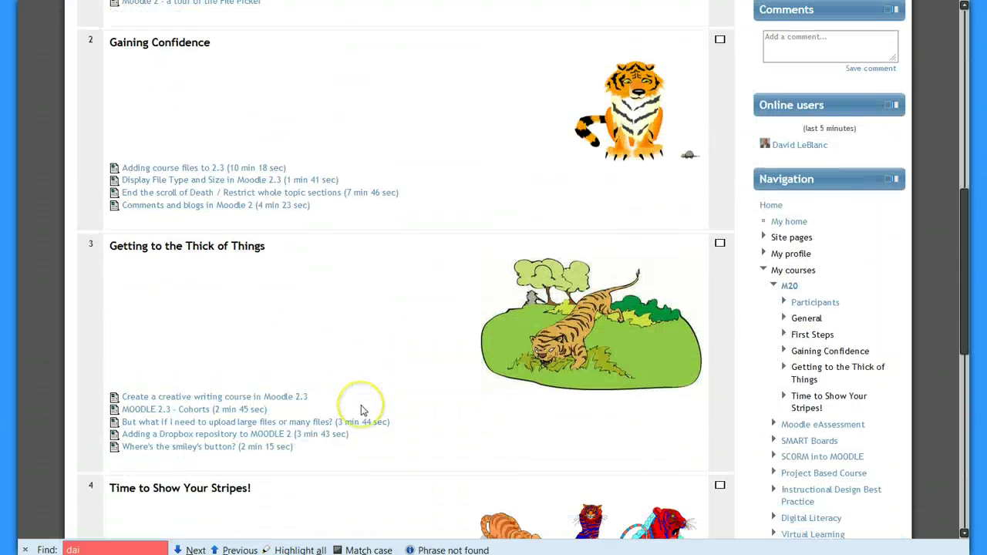
{"action": "scroll", "coordinate": [363, 410], "scroll_direction": "down", "scroll_amount": 6}
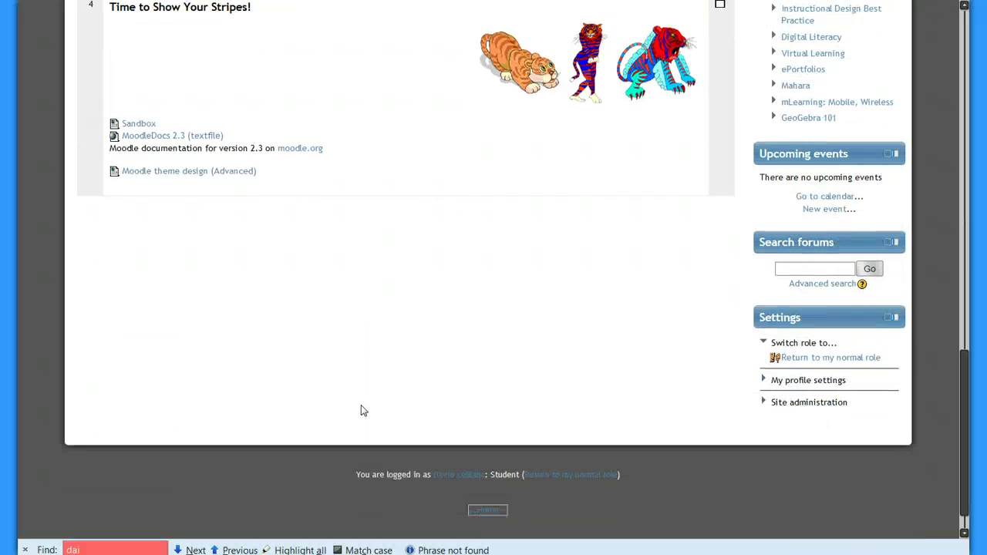
{"action": "scroll", "coordinate": [361, 410], "scroll_direction": "up", "scroll_amount": 5}
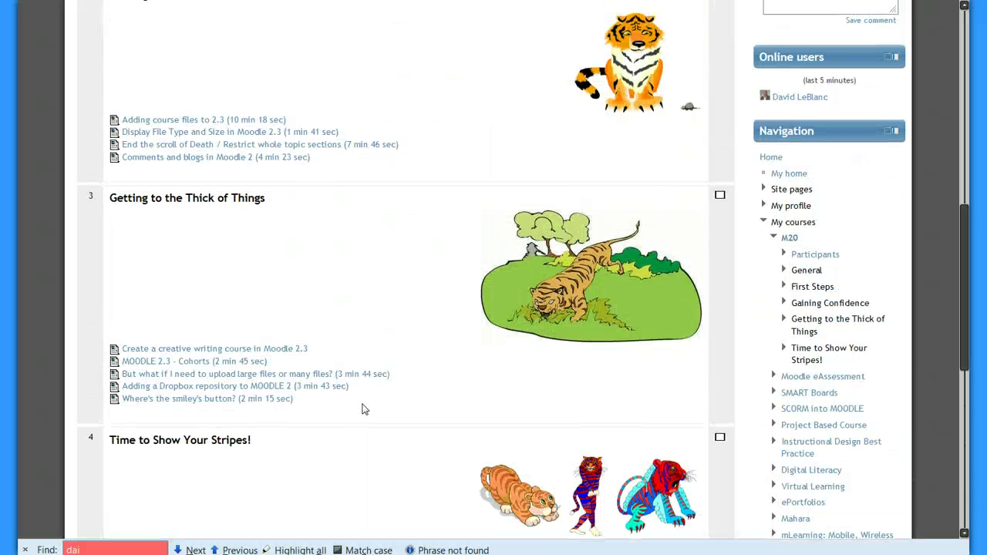
Examine the Comments block's entry field without posting anything and return to the start of the topic outline.
{"action": "scroll", "coordinate": [363, 408], "scroll_direction": "up", "scroll_amount": 3}
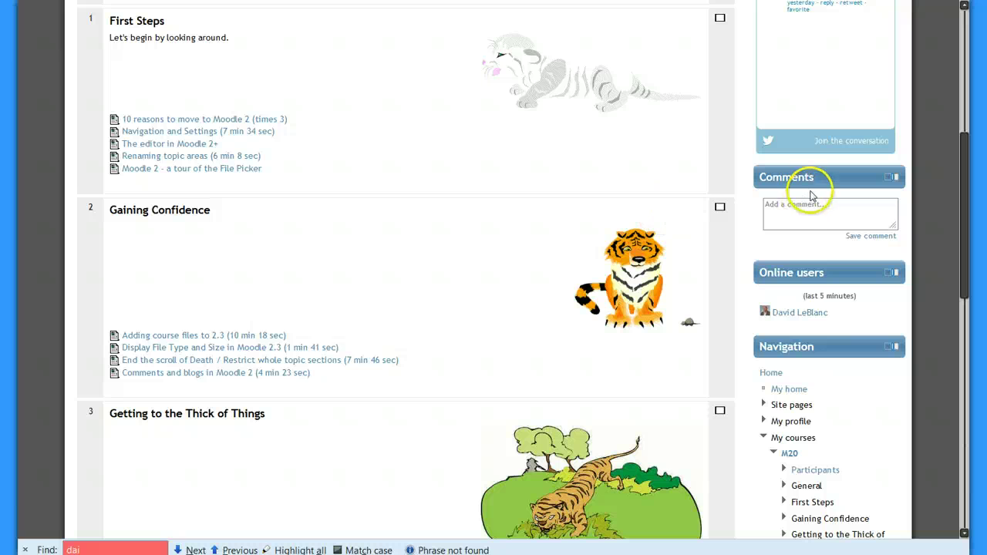
{"action": "left_click", "coordinate": [805, 213]}
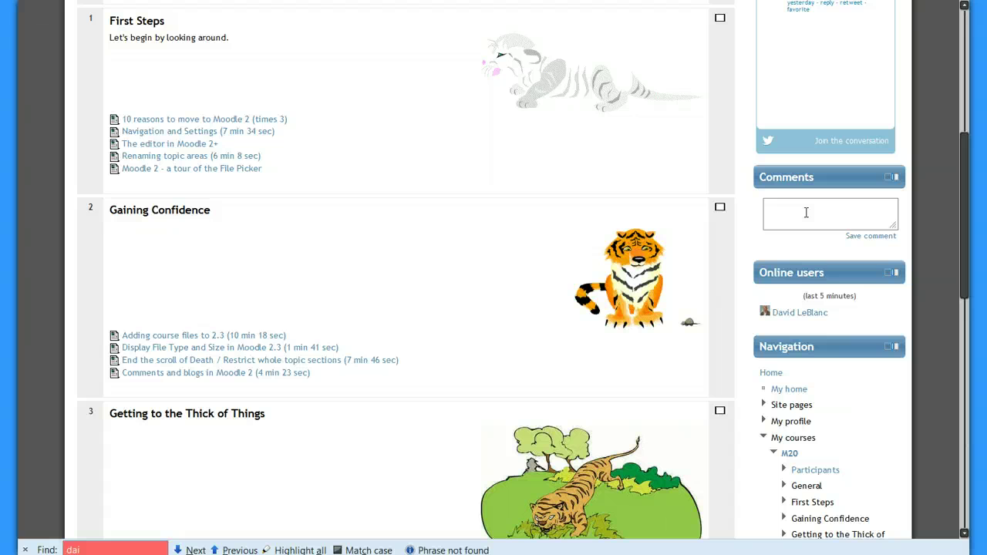
{"action": "left_click", "coordinate": [806, 212]}
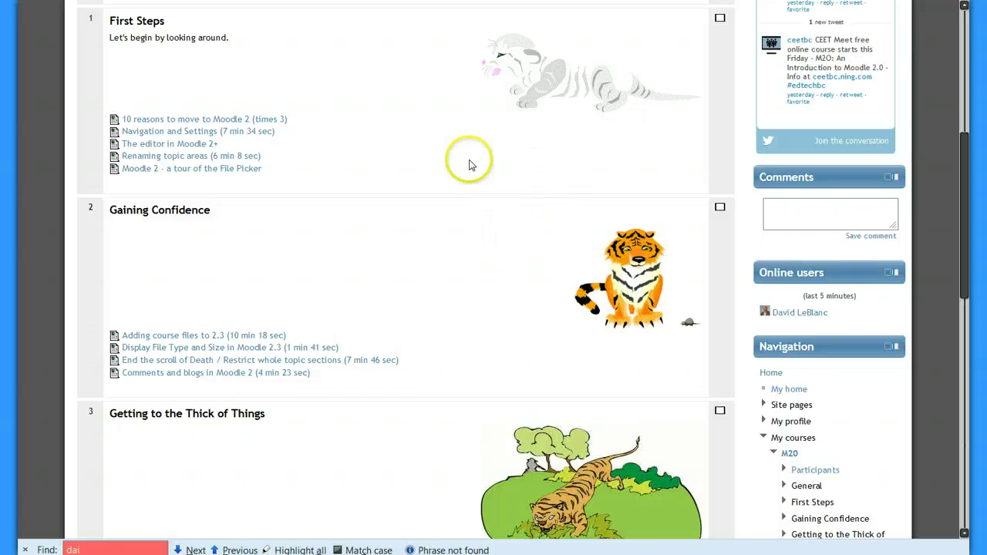
{"action": "scroll", "coordinate": [555, 221], "scroll_direction": "up", "scroll_amount": 2}
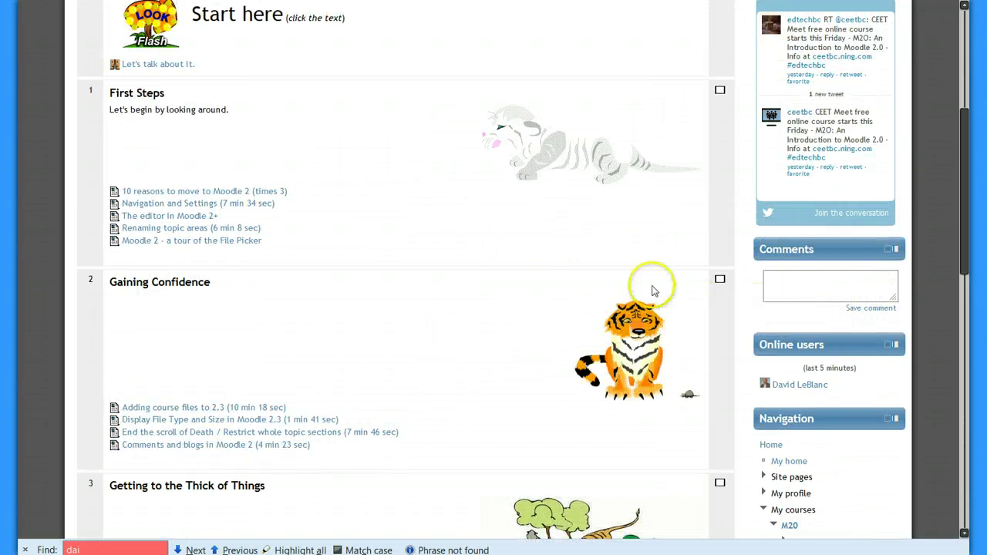
{"action": "scroll", "coordinate": [521, 301], "scroll_direction": "up", "scroll_amount": 8}
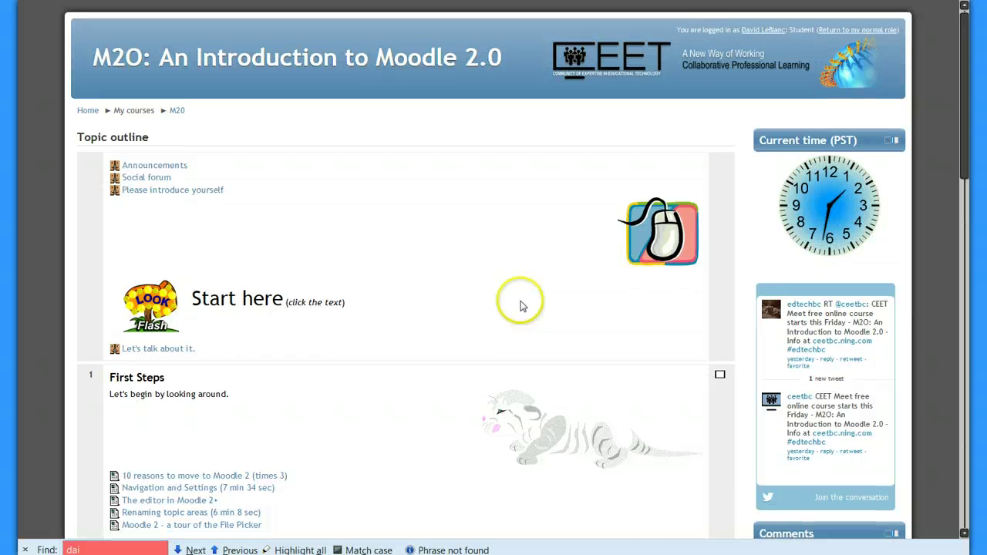